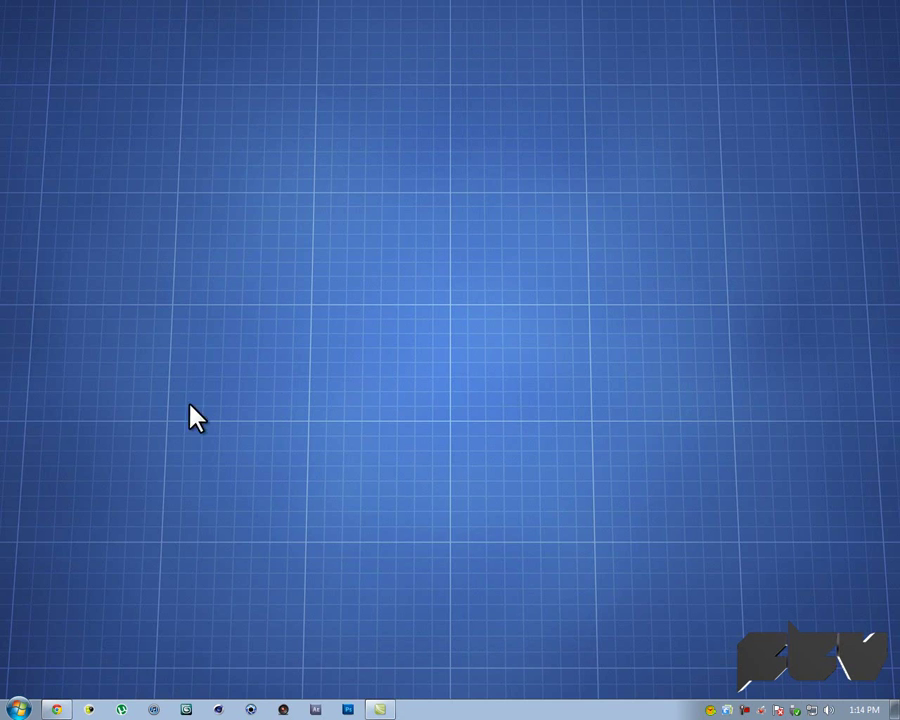
# Bring up the playlist-organizing tutorial video in Chrome and highlight parts of its title
pyautogui.click(56, 709)
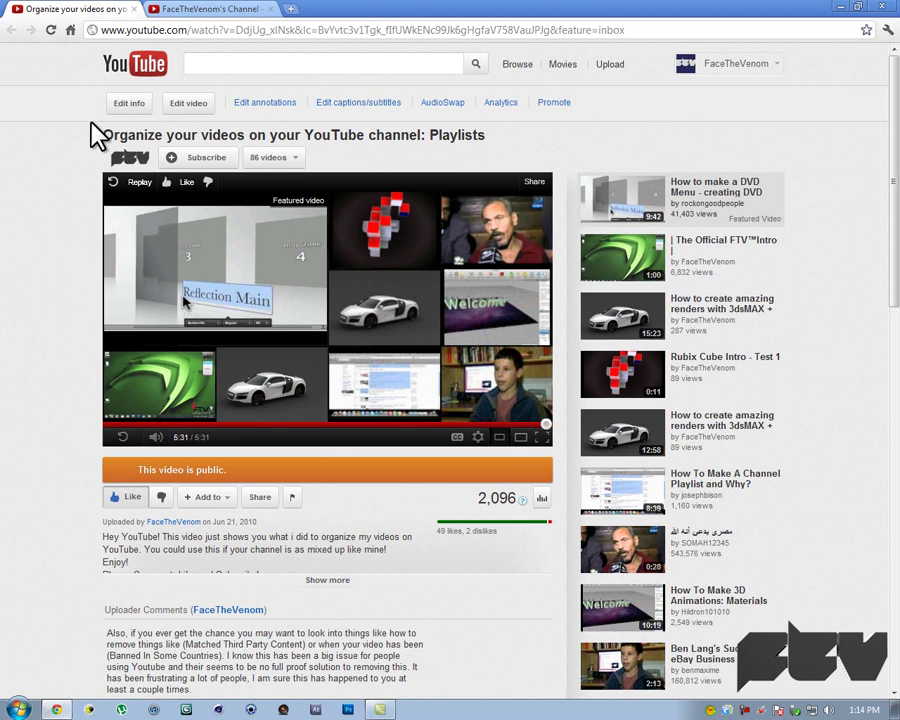
pyautogui.moveTo(137, 139); pyautogui.dragTo(433, 141)
pyautogui.moveTo(493, 135); pyautogui.dragTo(438, 137)
pyautogui.click(436, 137)
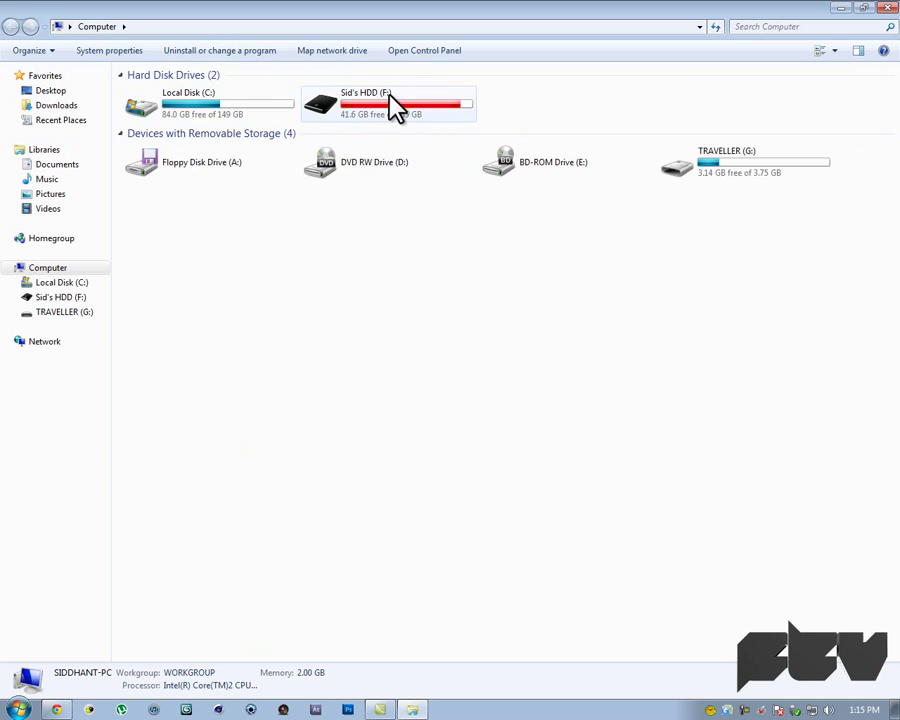
# Open Local Disk (C:) and marquee-select its ten items, then clear the selection
pyautogui.doubleClick(231, 97)
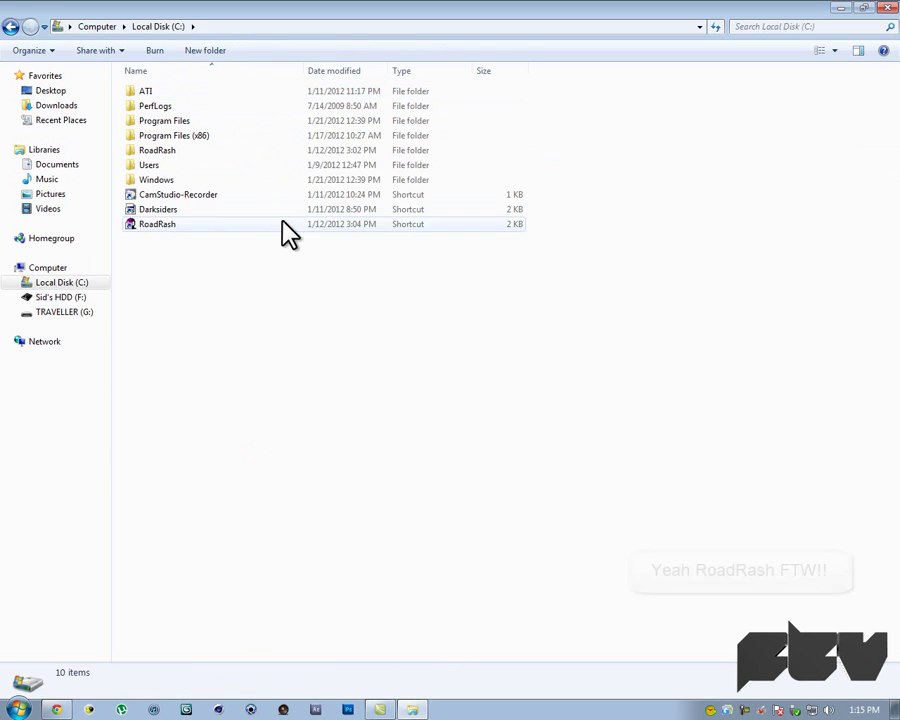
pyautogui.moveTo(462, 295); pyautogui.dragTo(211, 81)
pyautogui.moveTo(281, 353); pyautogui.dragTo(150, 75)
pyautogui.moveTo(235, 354); pyautogui.dragTo(237, 86)
pyautogui.click(281, 403)
# Close Explorer and switch to the channel's own page tab, scrolling through it
pyautogui.click(887, 7)
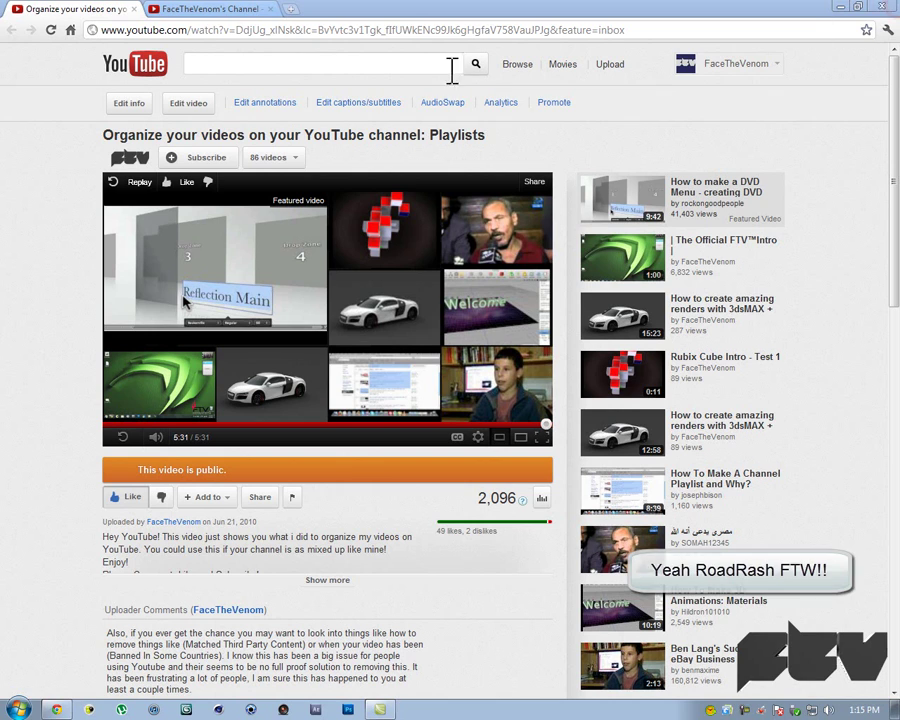
pyautogui.click(220, 12)
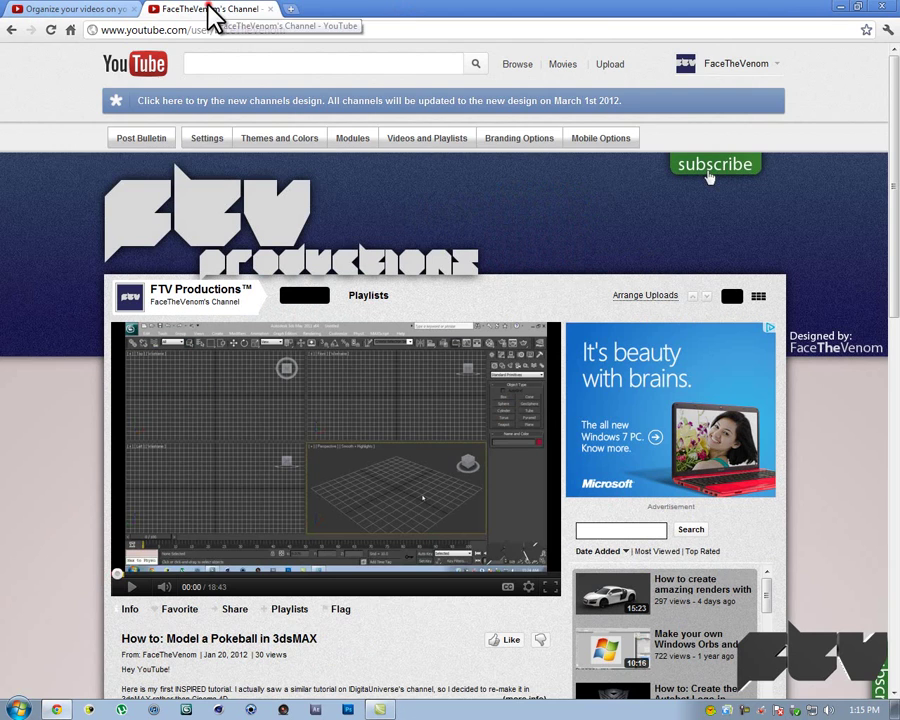
pyautogui.scroll(-2, 705, 408)
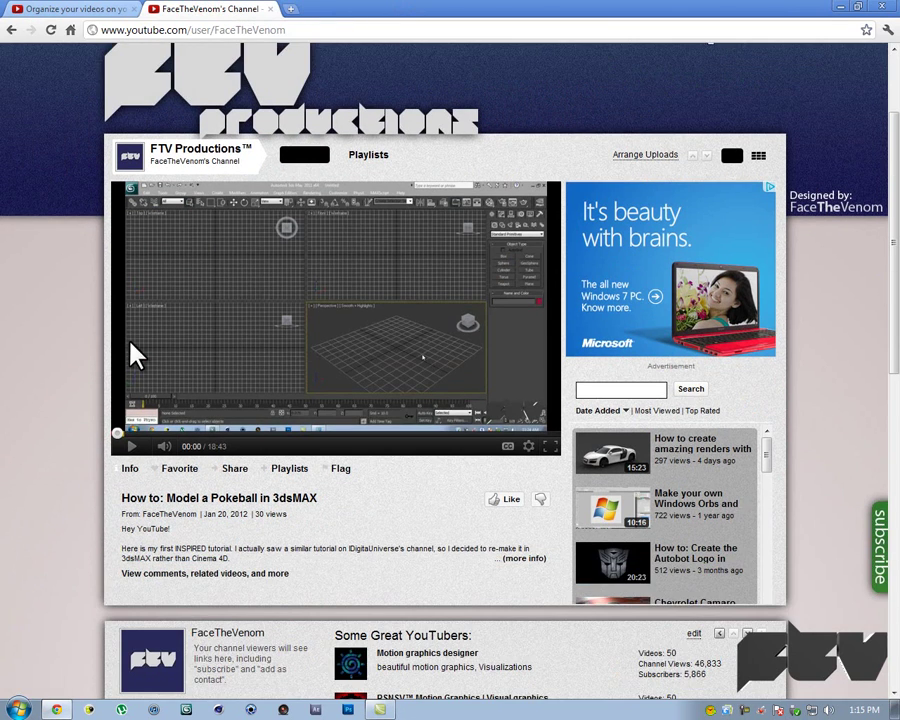
pyautogui.scroll(-1, 115, 362)
pyautogui.scroll(2, 36, 305)
pyautogui.scroll(1, 267, 137)
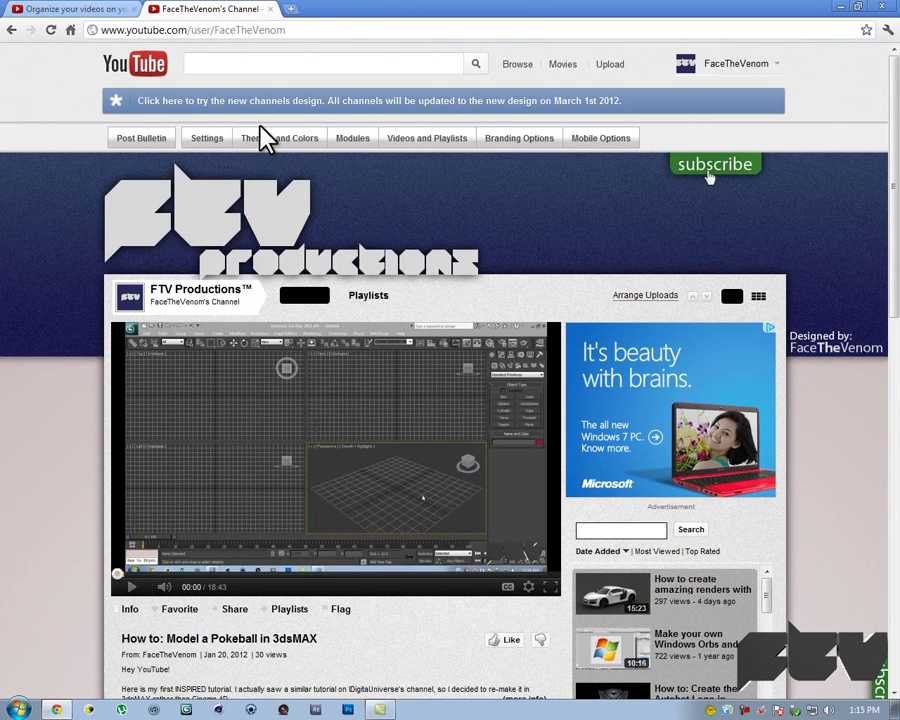
pyautogui.scroll(-3, 215, 104)
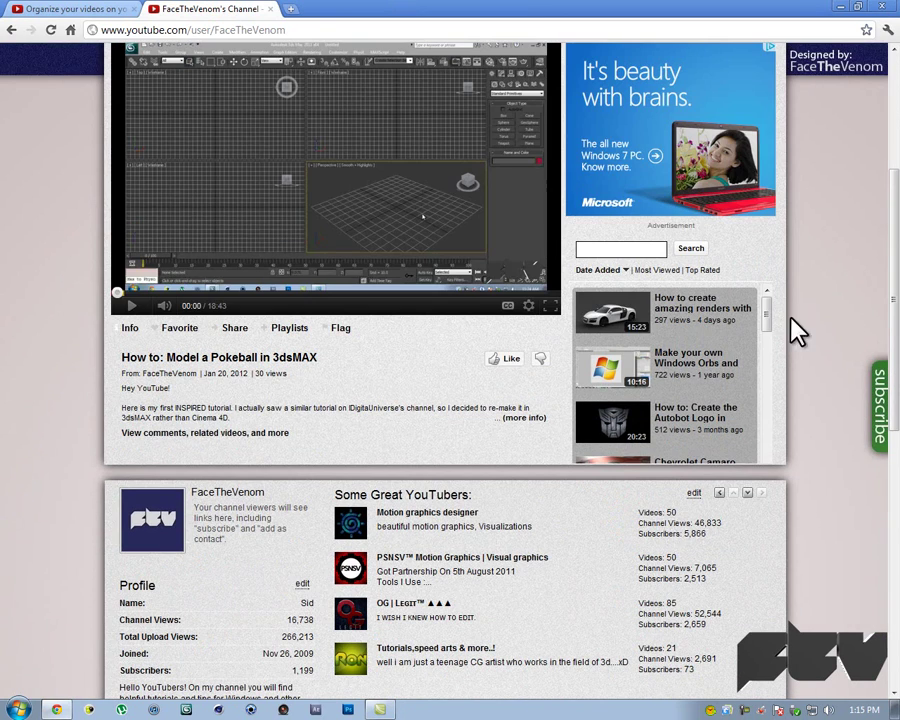
# Drag the uploads list scrollbar to browse, then return to the top of the channel page
pyautogui.click(767, 312)
pyautogui.moveTo(773, 318); pyautogui.dragTo(766, 630)
pyautogui.scroll(-2, 773, 408)
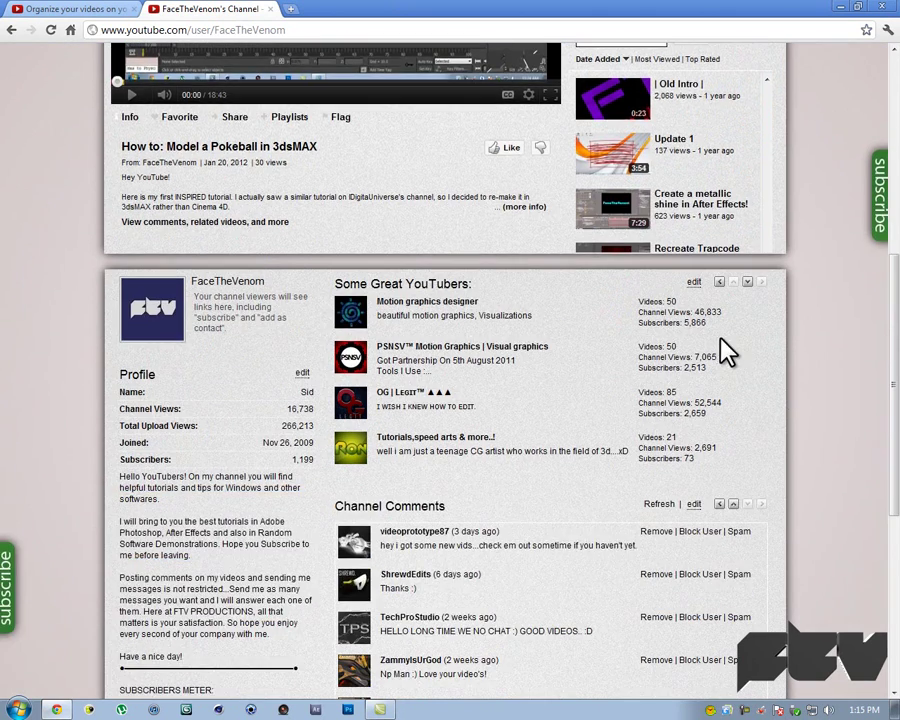
pyautogui.scroll(10, 689, 291)
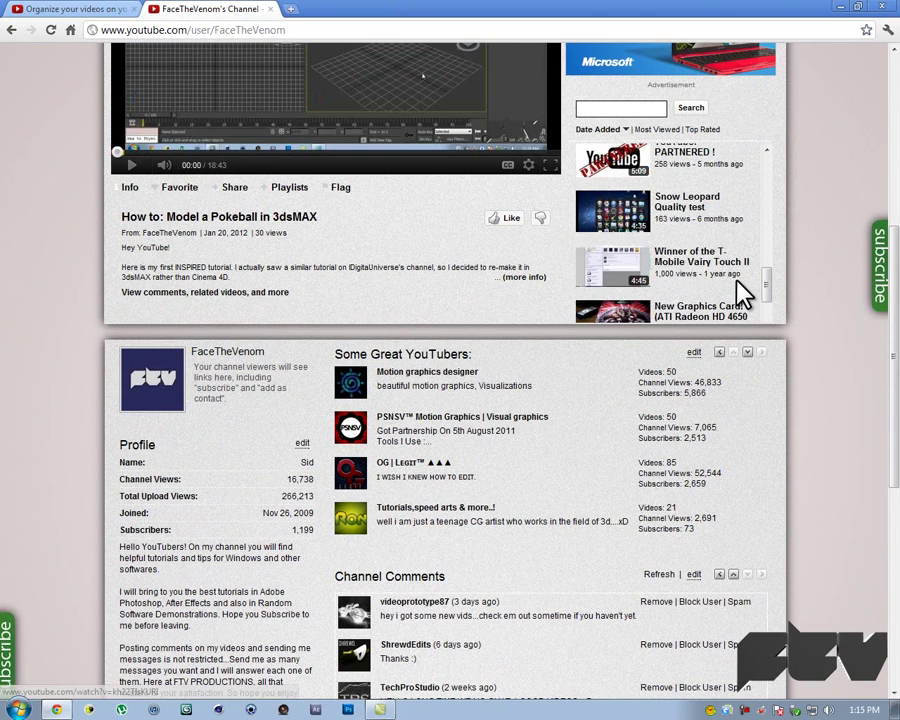
pyautogui.scroll(5, 740, 292)
pyautogui.moveTo(767, 250); pyautogui.dragTo(767, 175)
pyautogui.moveTo(897, 262); pyautogui.dragTo(709, 176)
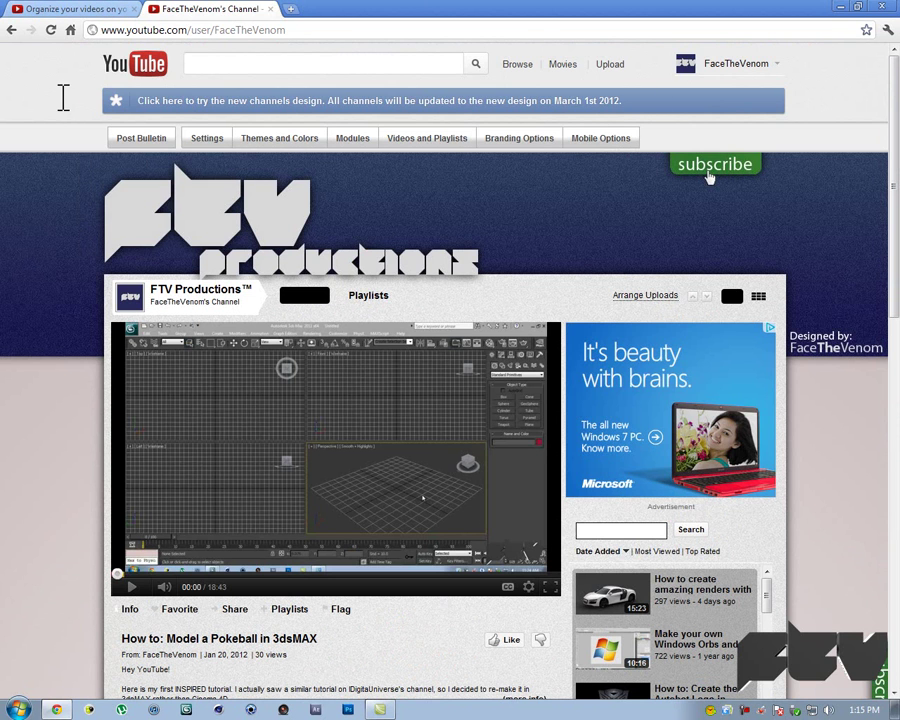
pyautogui.tripleClick(556, 104)
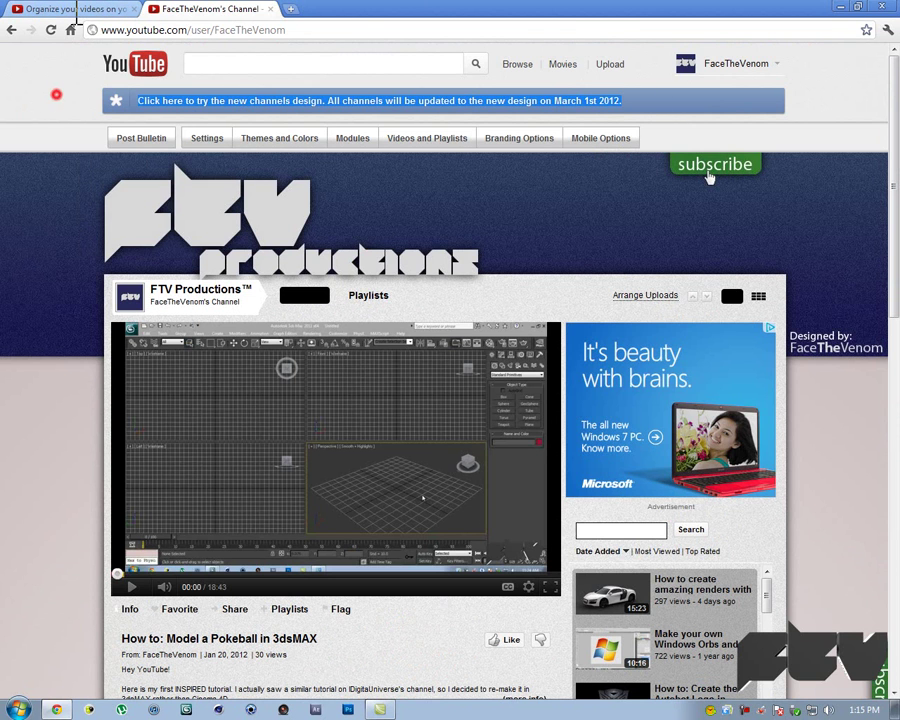
pyautogui.hotkey('ctrl', 'shift', 'Tab')
pyautogui.scroll(-1, 100, 400)
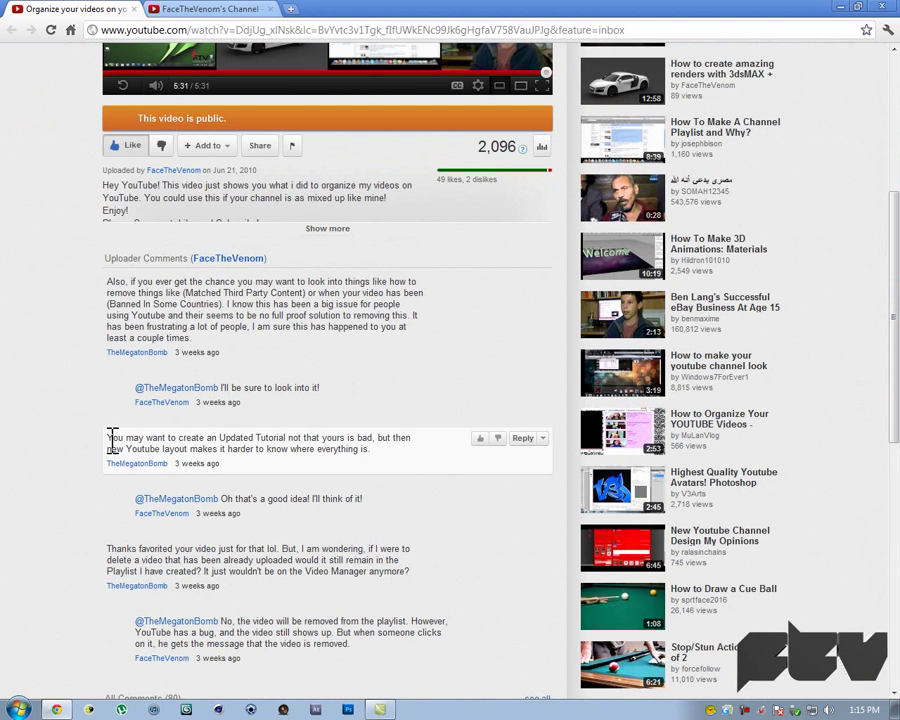
pyautogui.moveTo(107, 449); pyautogui.dragTo(402, 458)
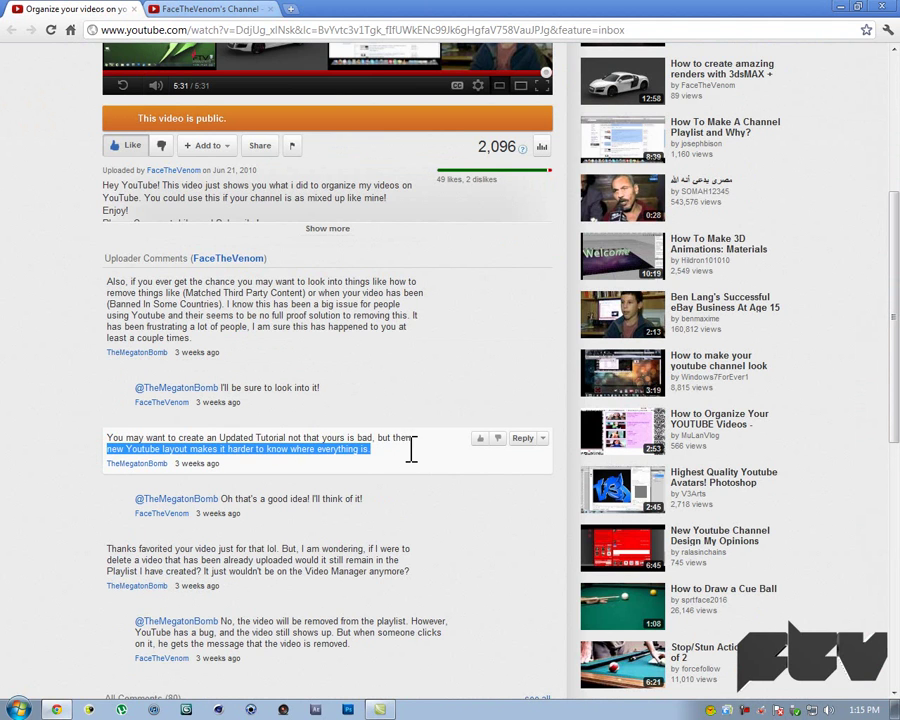
pyautogui.click(13, 409)
pyautogui.scroll(4, 30, 420)
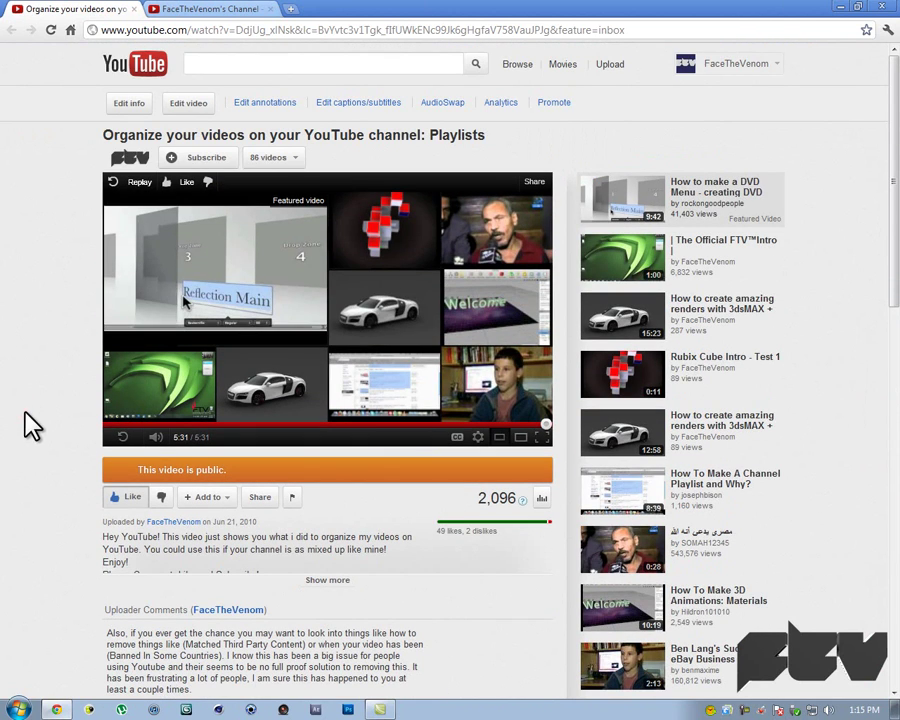
pyautogui.click(210, 10)
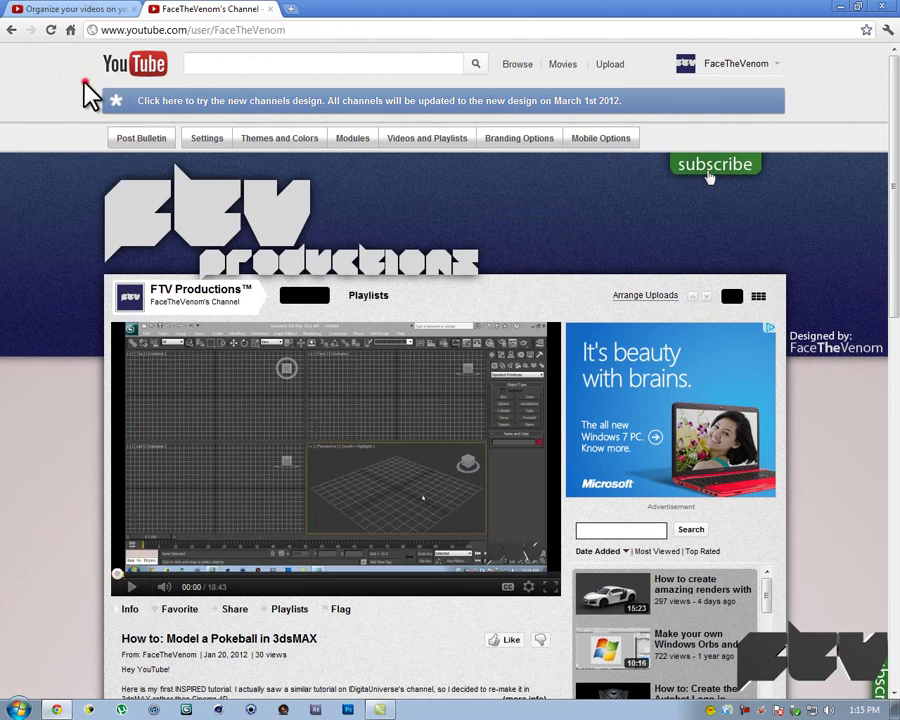
pyautogui.moveTo(57, 98); pyautogui.dragTo(748, 112)
pyautogui.click(820, 110)
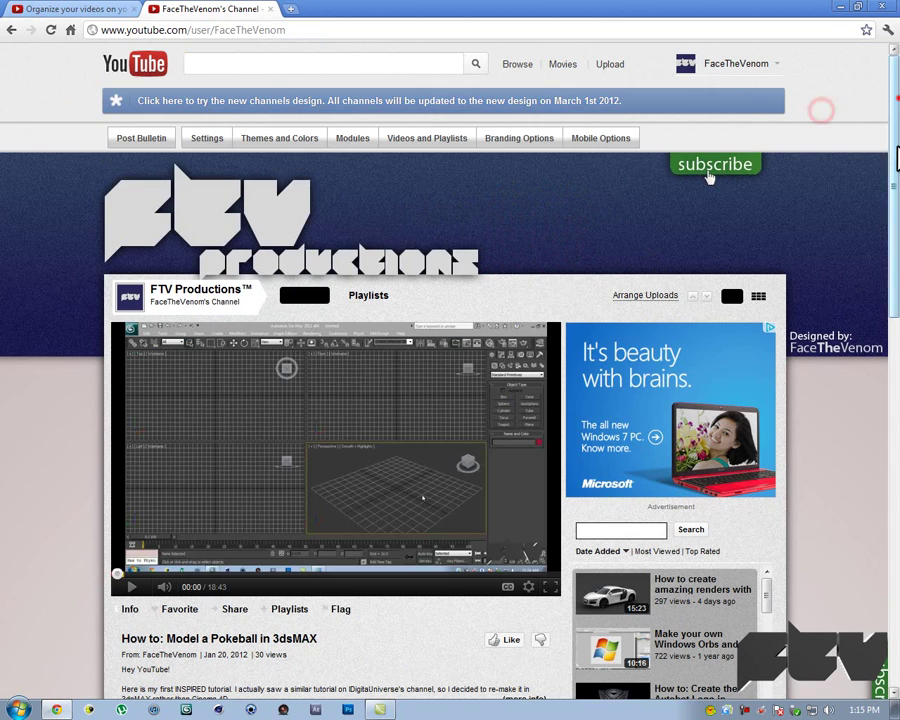
pyautogui.scroll(-10, 880, 100)
pyautogui.scroll(10, 897, 88)
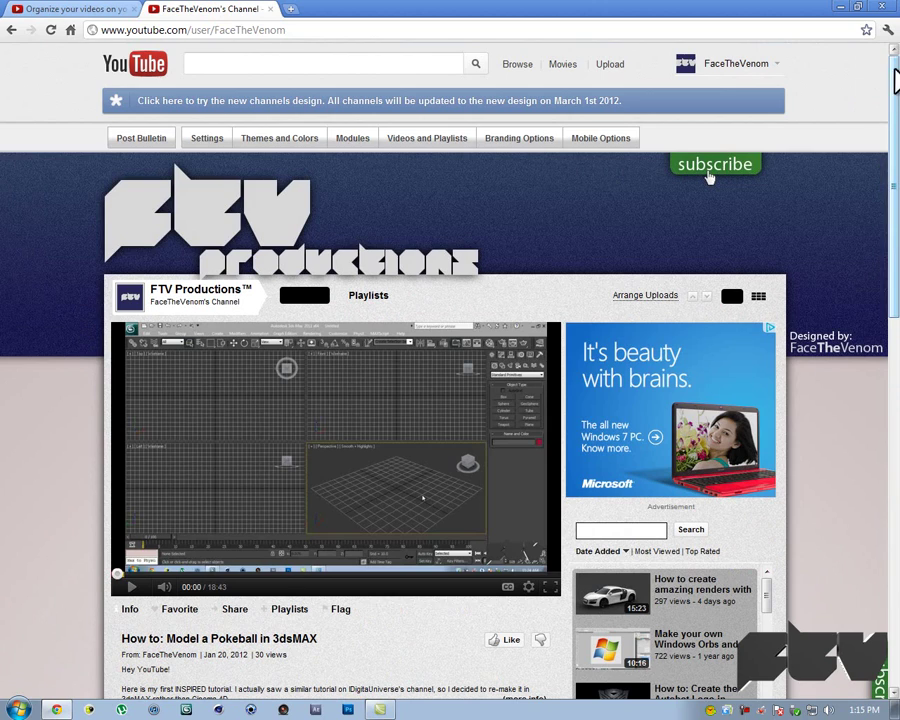
pyautogui.scroll(-3, 747, 231)
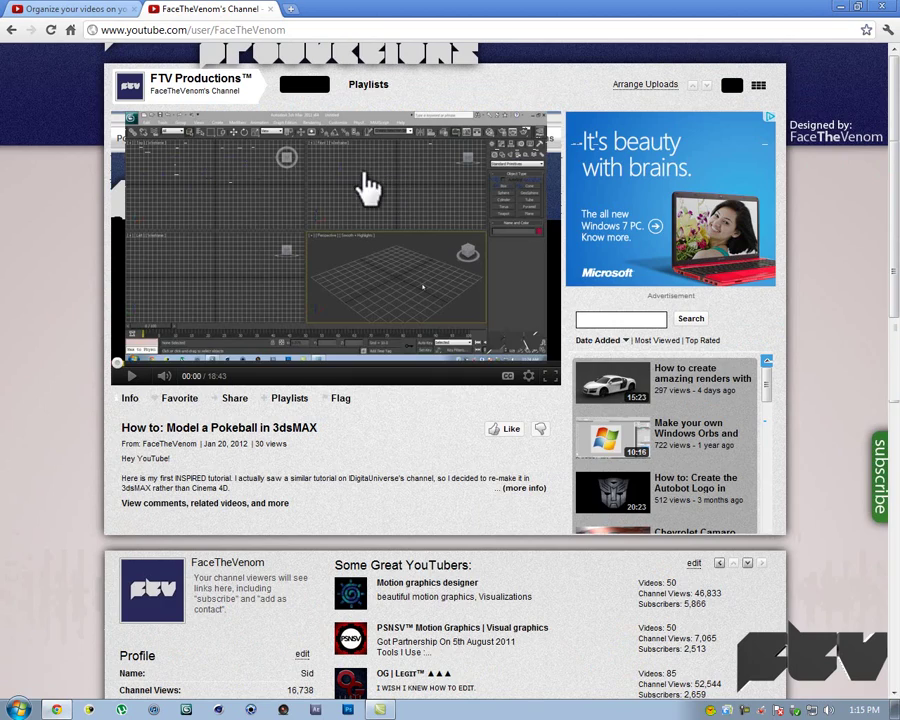
pyautogui.scroll(1, 340, 150)
pyautogui.scroll(2, 345, 150)
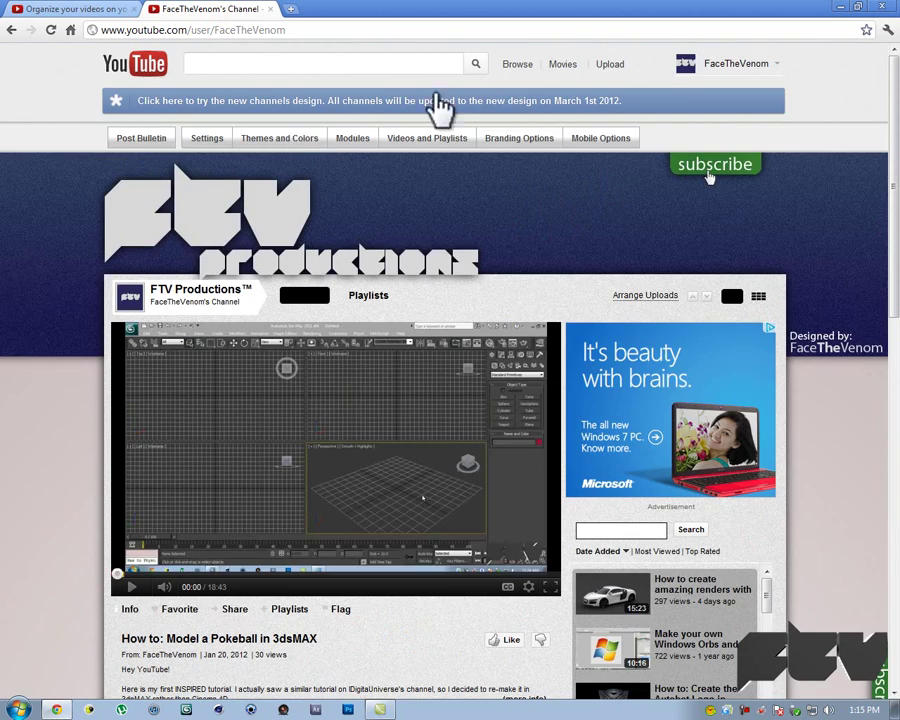
pyautogui.scroll(-10, 893, 85)
# Switch to the new channel design and scroll to Everything 3dsMAX, Intros and Everything Photoshop
pyautogui.scroll(10, 888, 80)
pyautogui.click(183, 102)
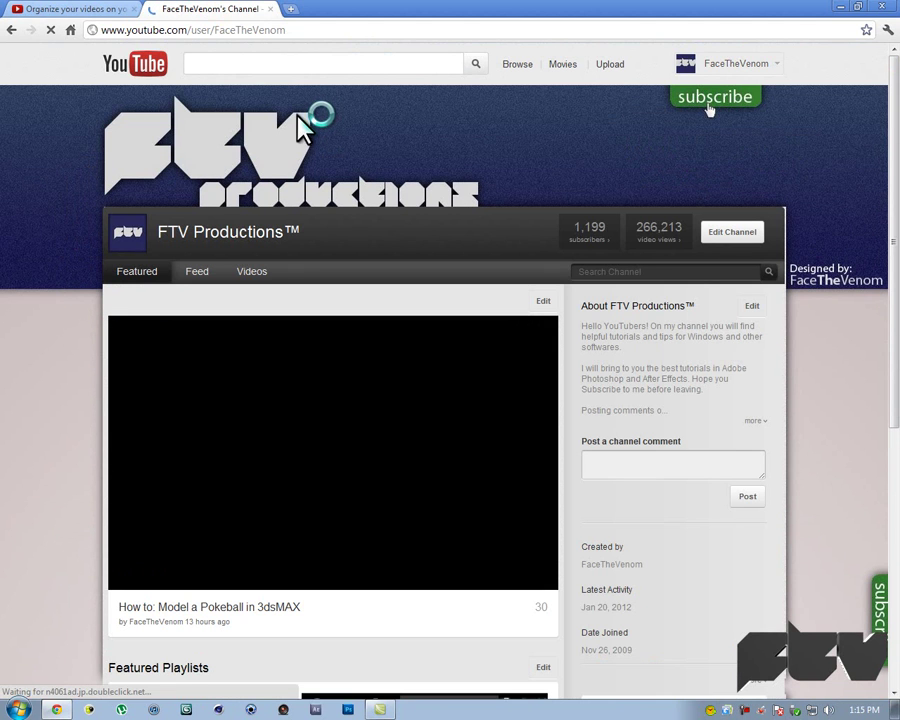
pyautogui.scroll(-1, 400, 208)
pyautogui.scroll(-3, 398, 205)
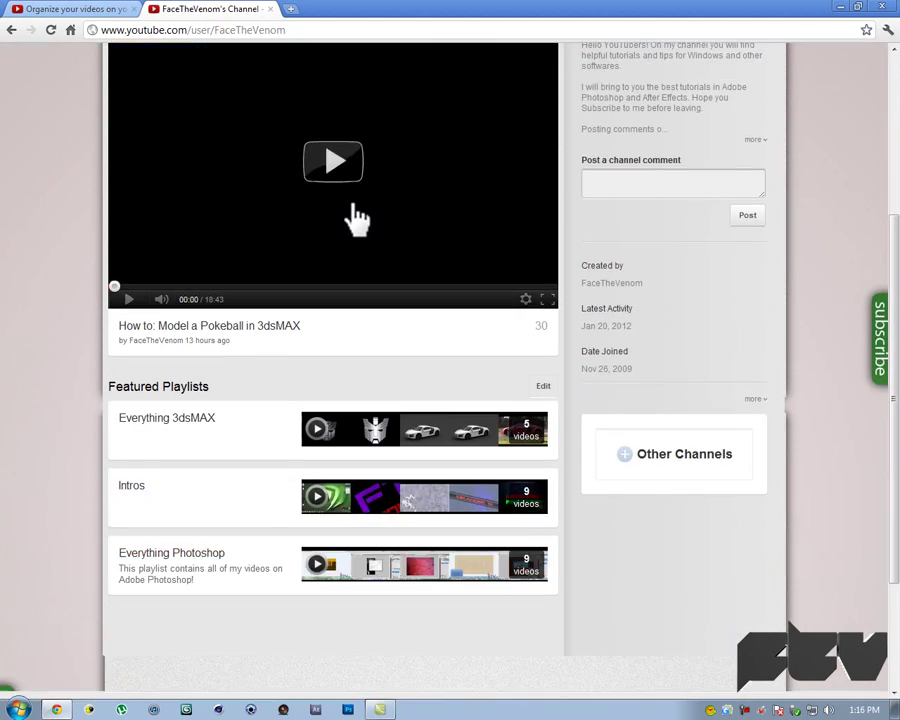
pyautogui.scroll(4, 345, 210)
pyautogui.scroll(-6, 150, 215)
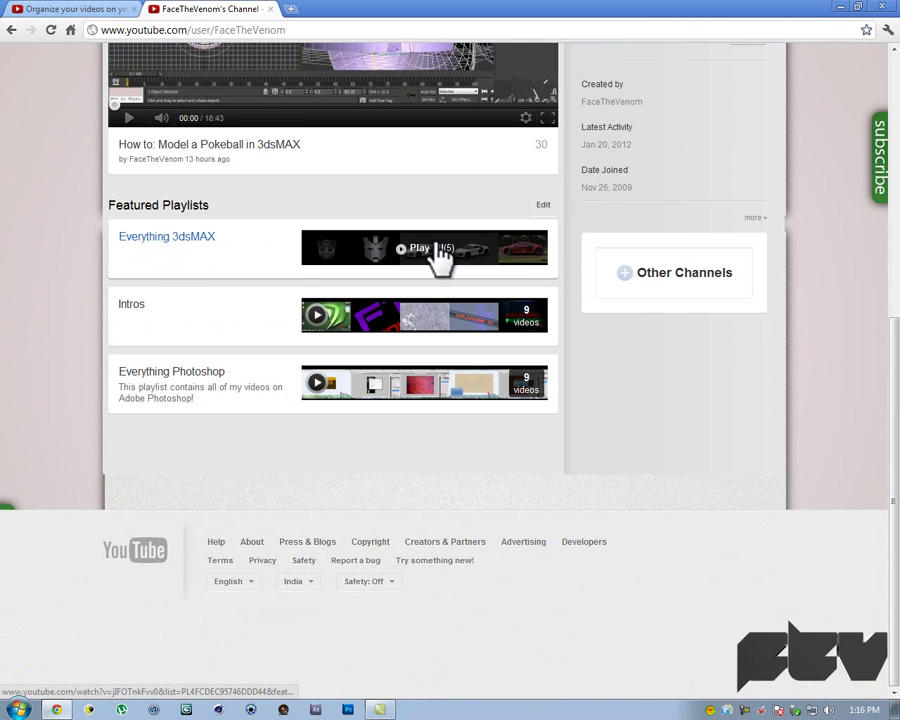
# Open the Everything 3dsMAX playlist and play its first video, the Autobot Logo tutorial
pyautogui.click(184, 236)
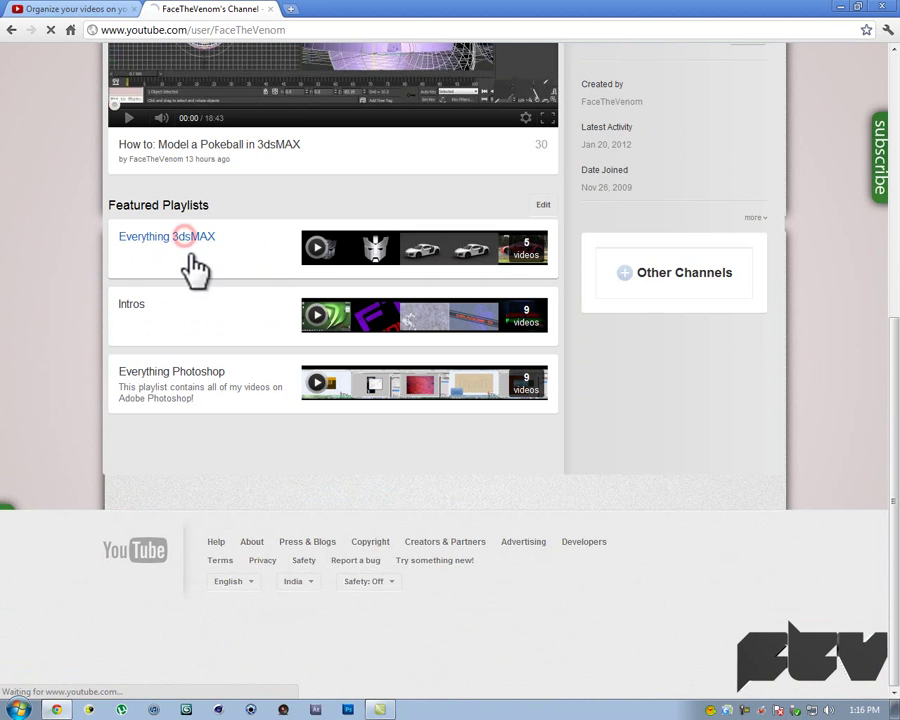
pyautogui.scroll(-1, 185, 265)
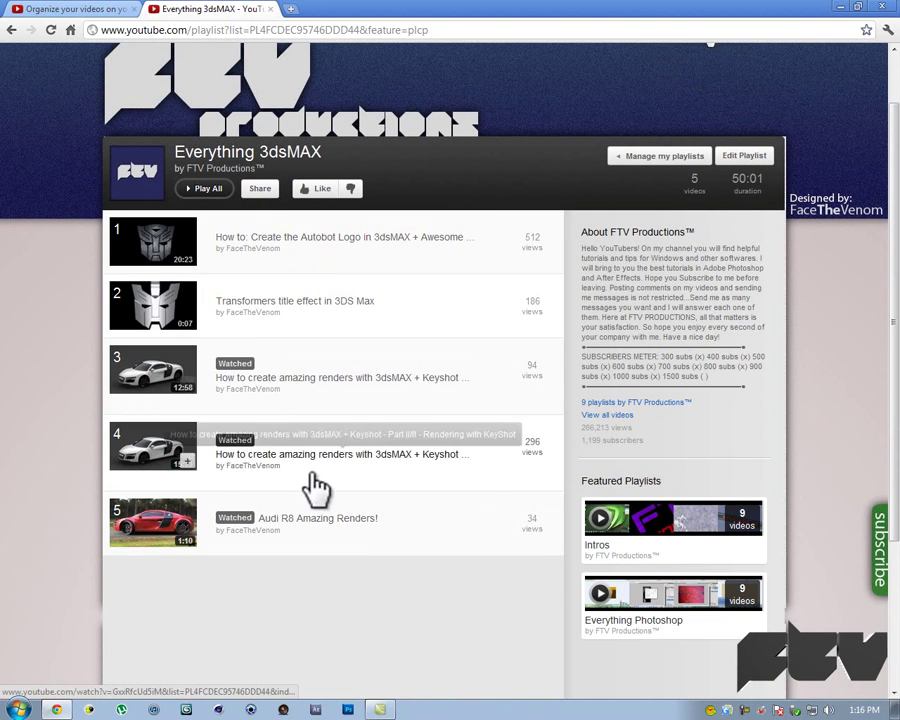
pyautogui.moveTo(372, 571); pyautogui.dragTo(55, 325)
pyautogui.click(55, 325)
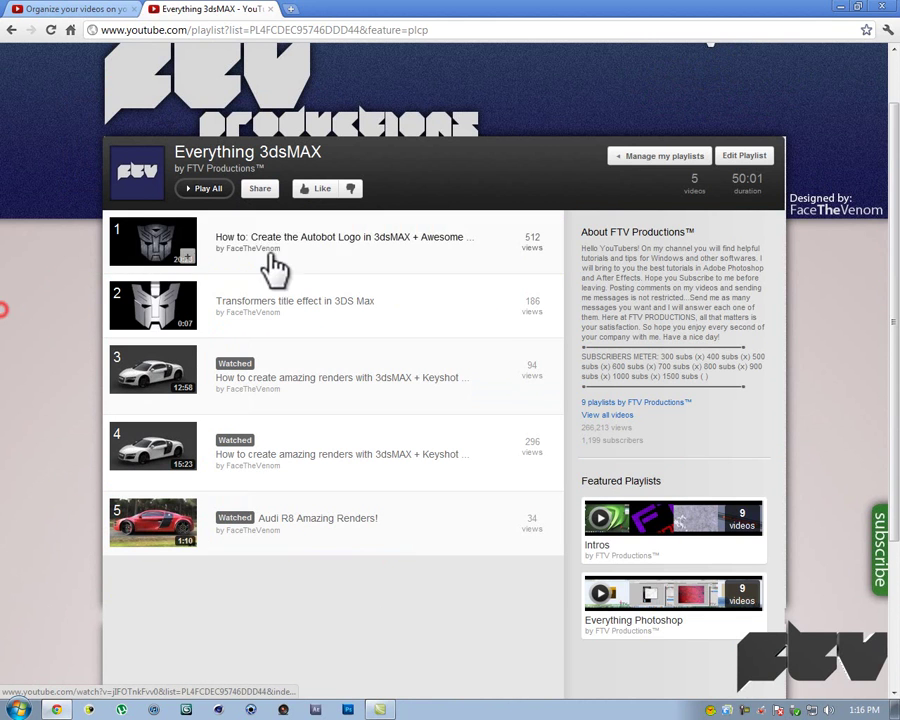
pyautogui.scroll(-2, 305, 403)
pyautogui.scroll(2, 310, 450)
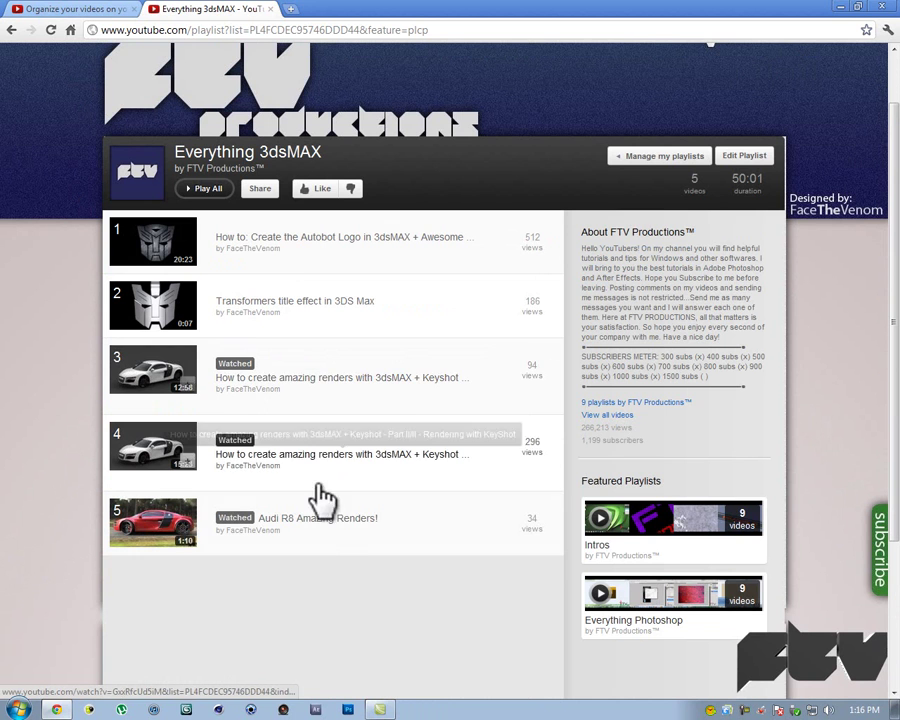
pyautogui.scroll(1, 280, 420)
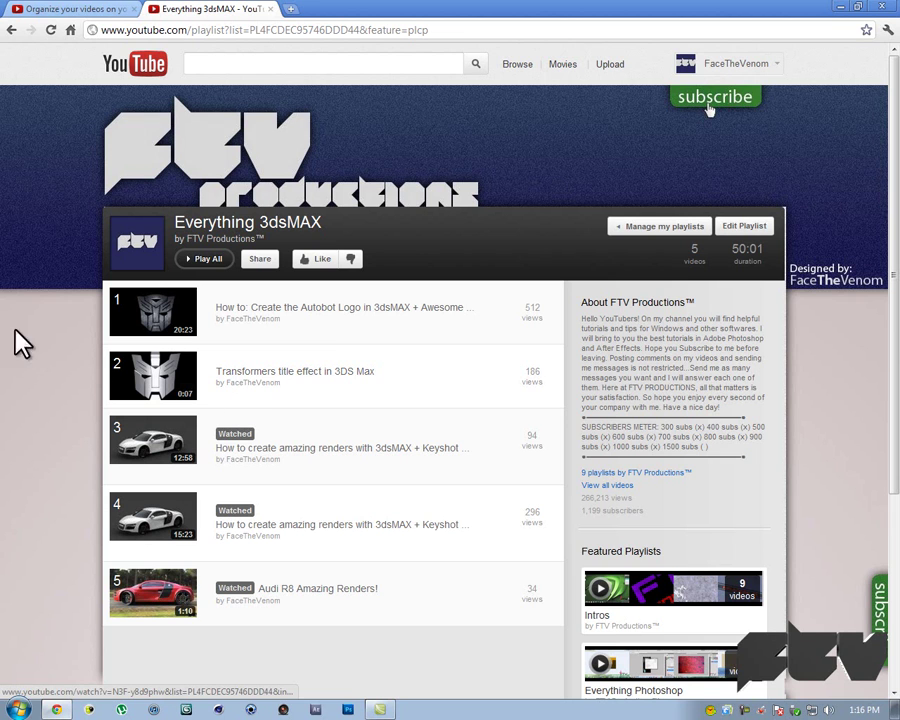
pyautogui.click(320, 310)
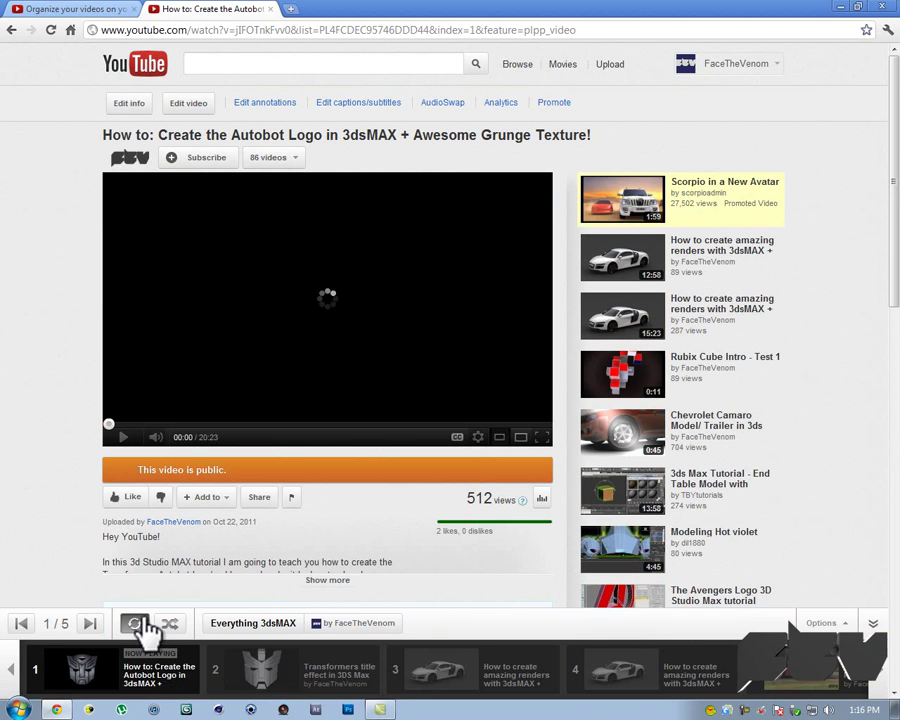
# Close the 500 error tab and open Video Manager in a new tab from the account menu
pyautogui.click(657, 658)
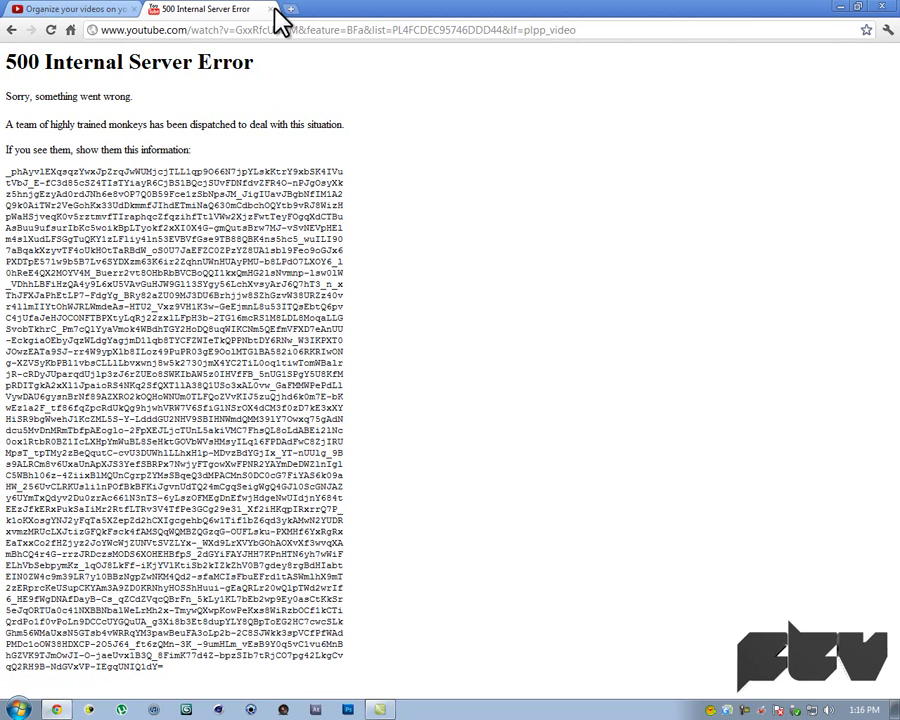
pyautogui.click(270, 10)
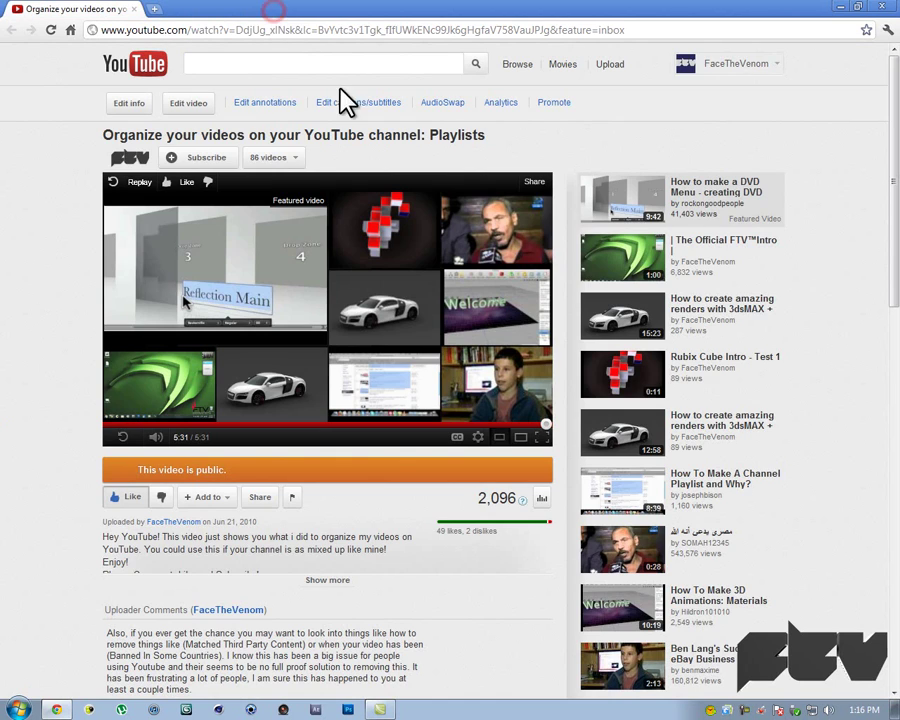
pyautogui.click(737, 64)
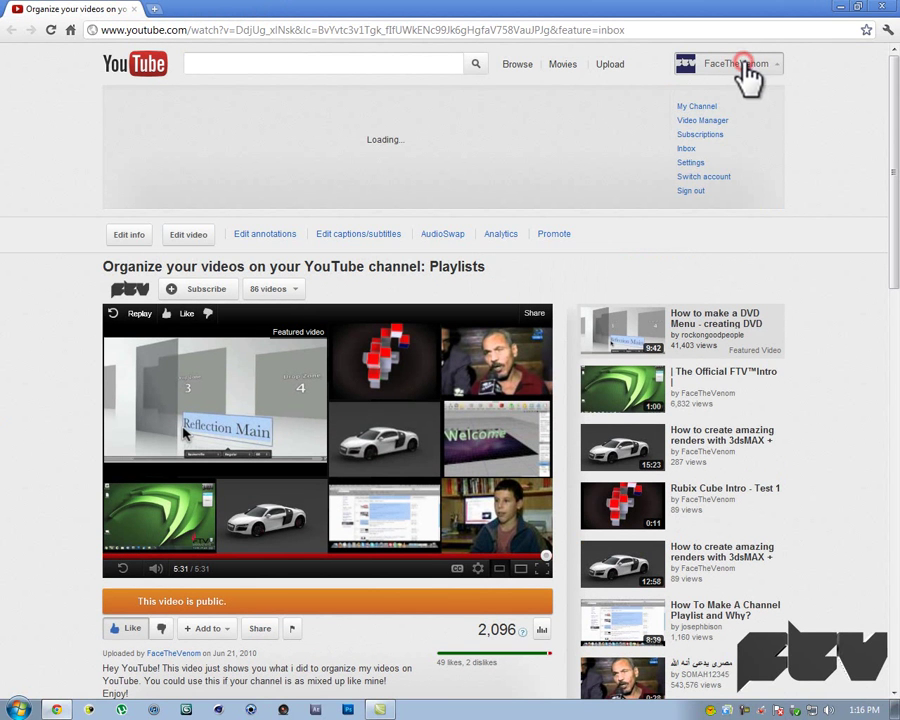
pyautogui.middleClick(703, 122)
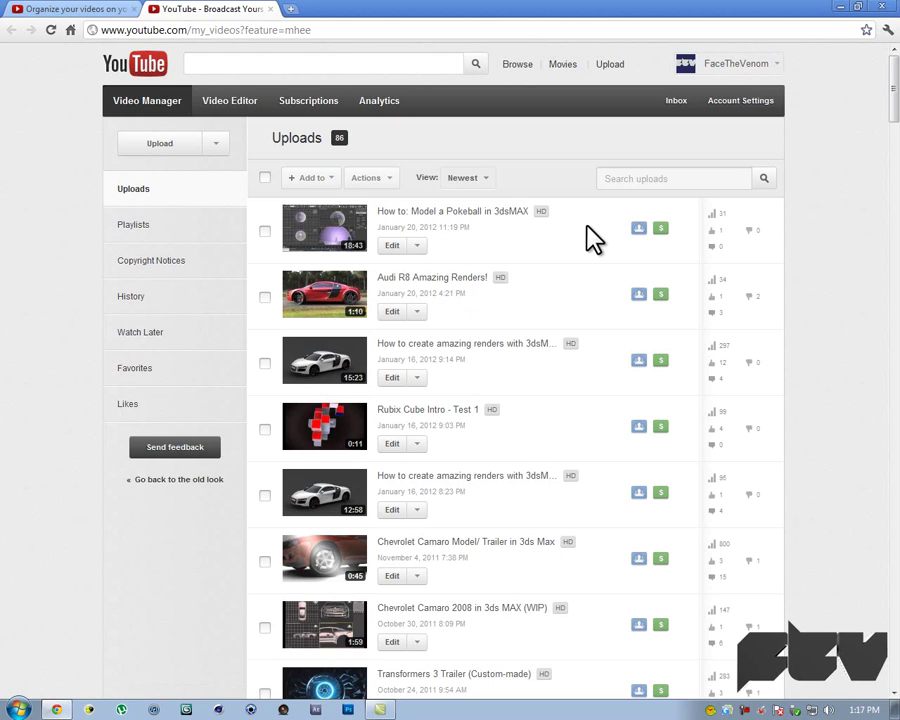
# Check the three newest uploads: Pokeball, Audi R8 Amazing Renders and the renders tutorial
pyautogui.click(265, 231)
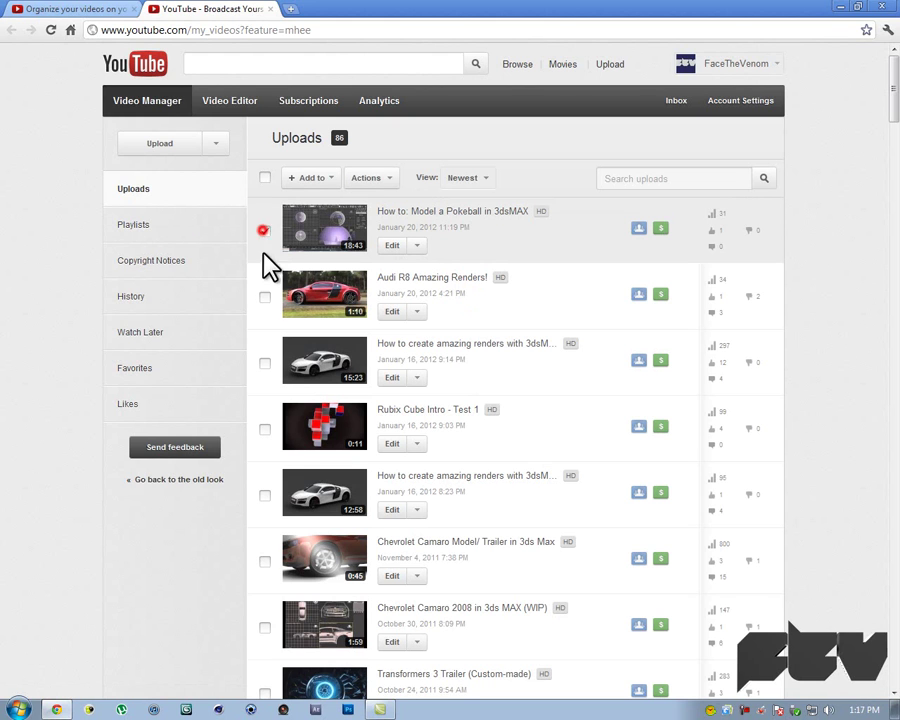
pyautogui.click(266, 298)
pyautogui.click(265, 364)
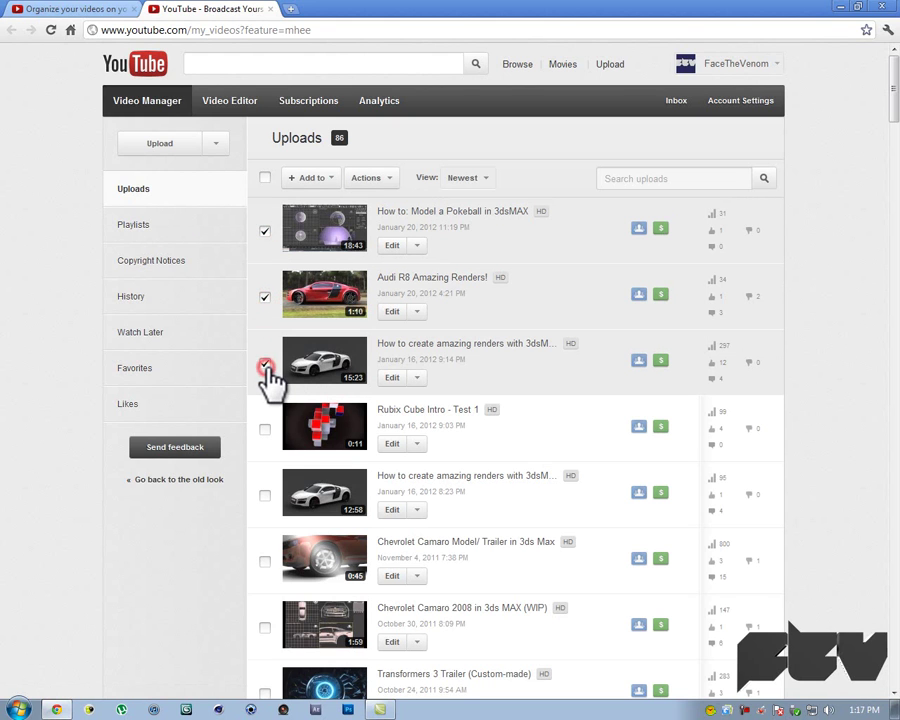
# Add the checked videos to a new playlist named Test Playlist and set its privacy to public
pyautogui.click(306, 178)
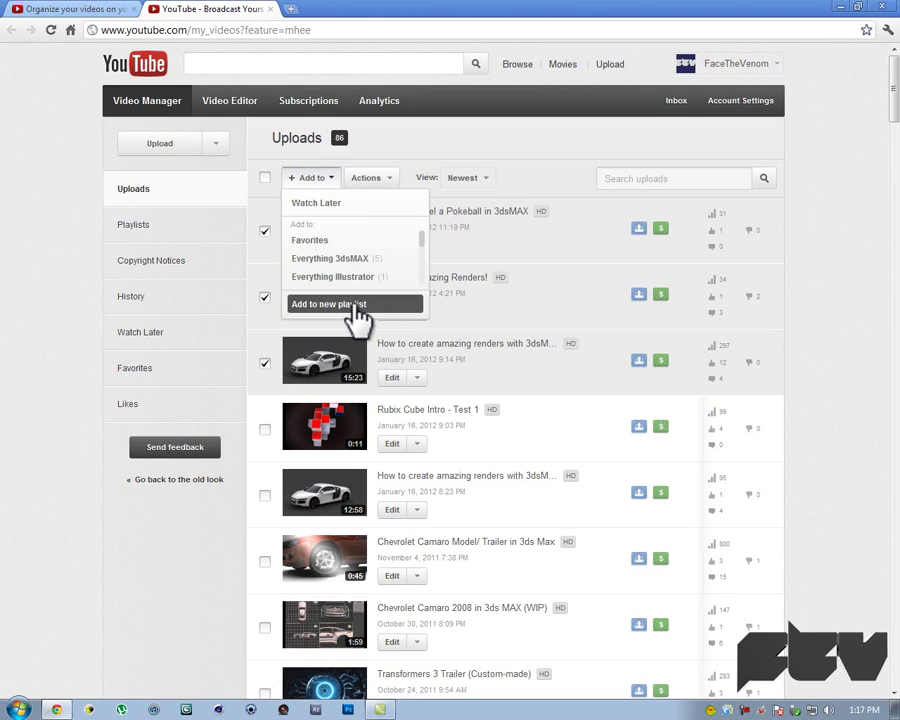
pyautogui.moveTo(421, 238)
pyautogui.mouseDown()
pyautogui.moveTo(427, 280)
pyautogui.moveTo(424, 228)
pyautogui.mouseUp()
pyautogui.click(302, 305)
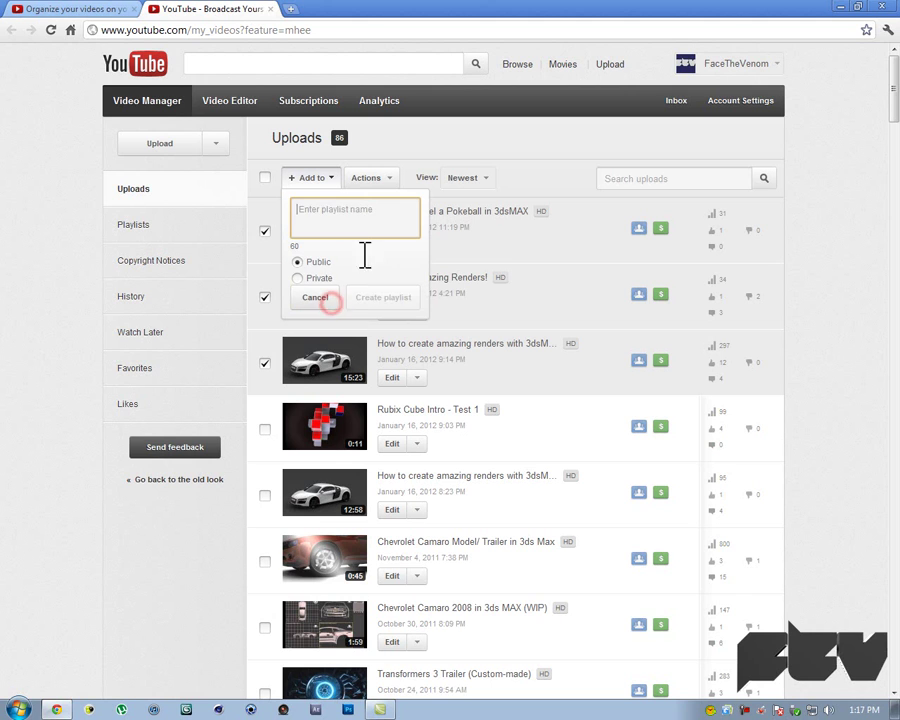
pyautogui.write('Ts')
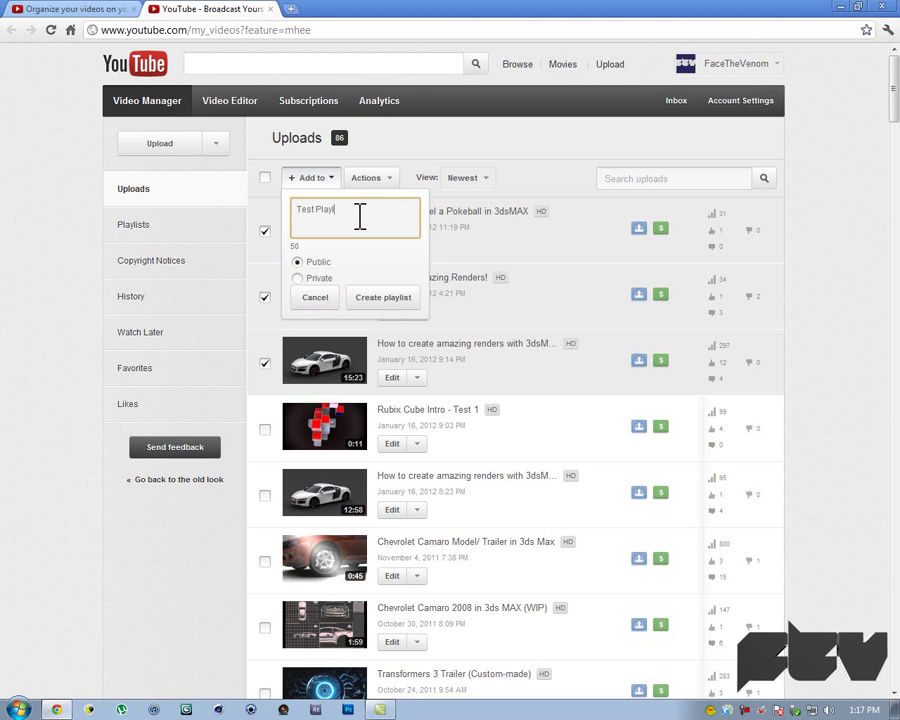
pyautogui.click(297, 278)
# Create Test Playlist and reorder it: Audi R8 first, renders tutorial second, Pokeball last
pyautogui.click(380, 298)
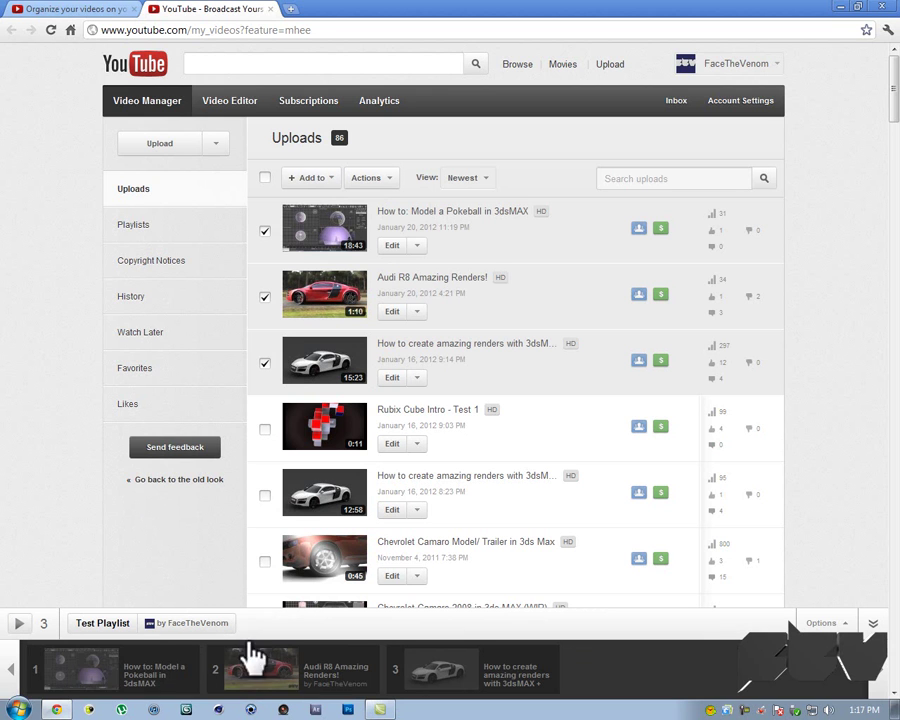
pyautogui.moveTo(217, 653); pyautogui.dragTo(315, 672)
pyautogui.moveTo(430, 670); pyautogui.dragTo(347, 681)
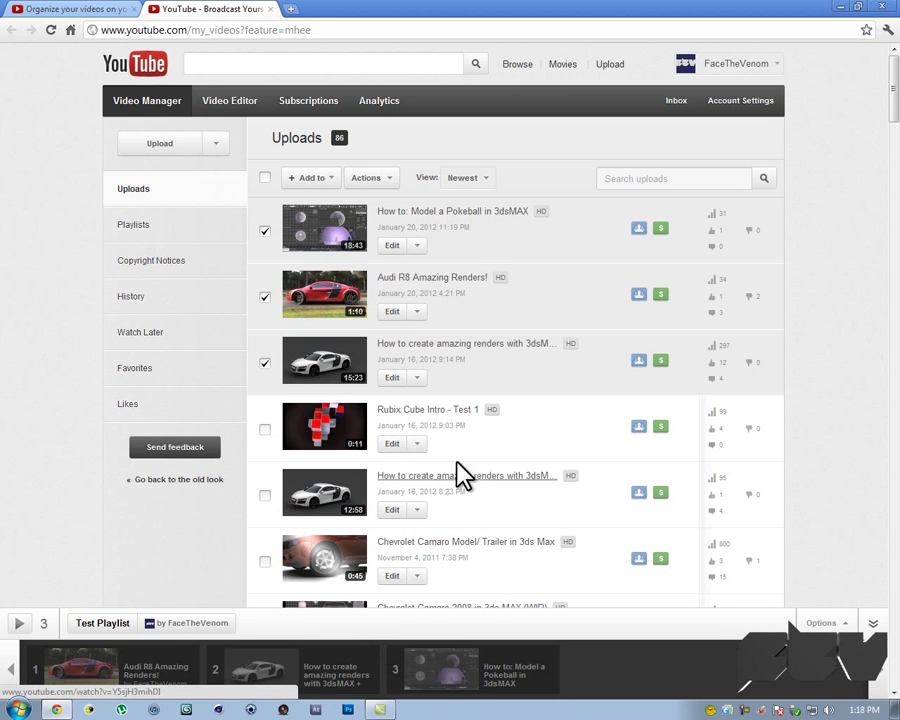
# Go to My Channel, edit the Featured Playlists section, then open the Edit Channel settings
pyautogui.click(738, 65)
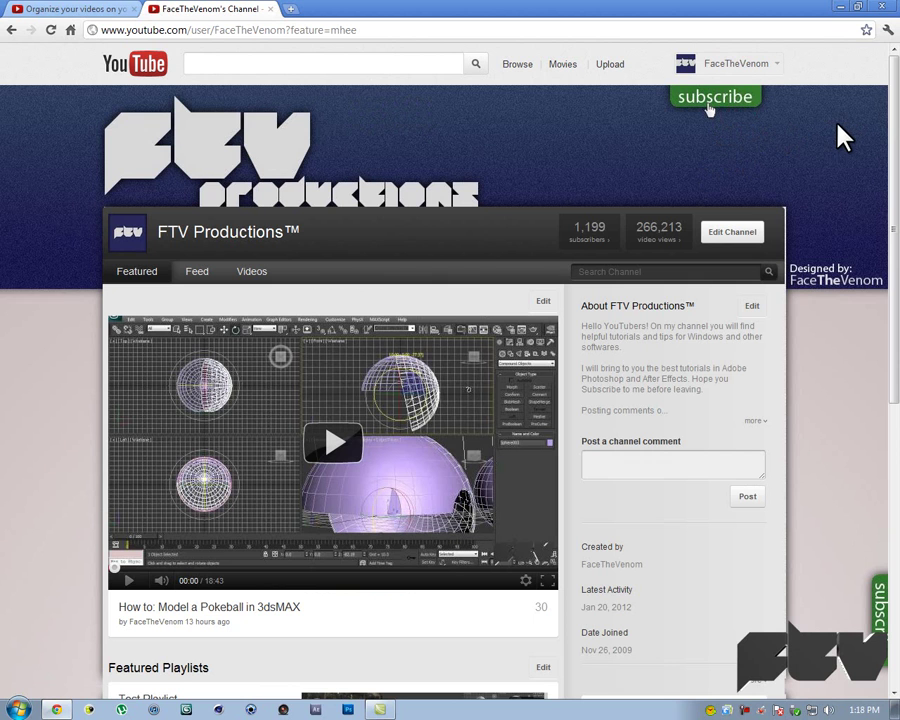
pyautogui.scroll(-4, 843, 137)
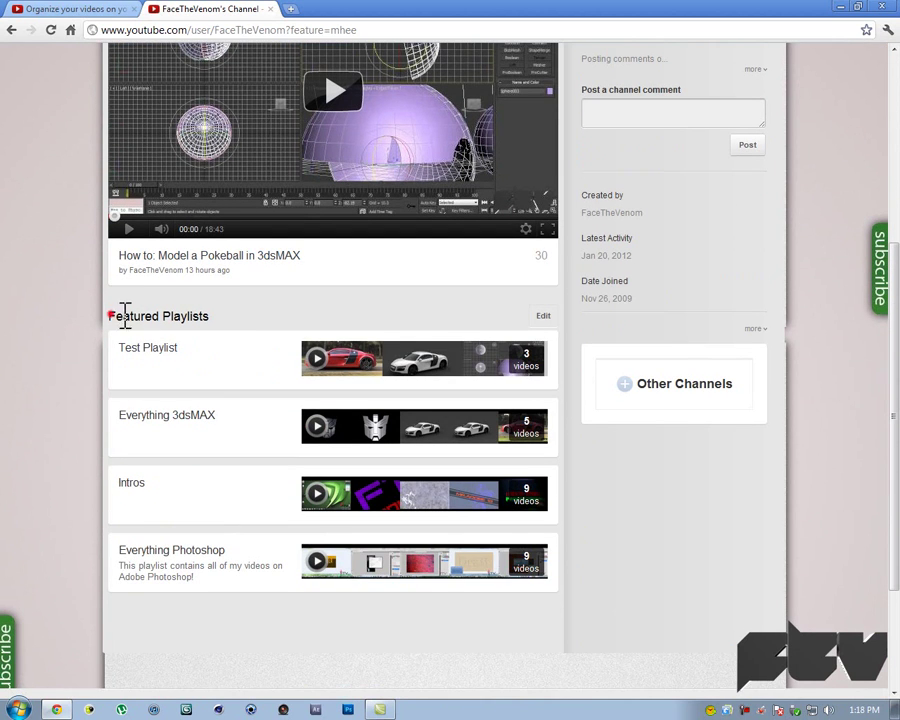
pyautogui.click(543, 316)
pyautogui.scroll(4, 541, 317)
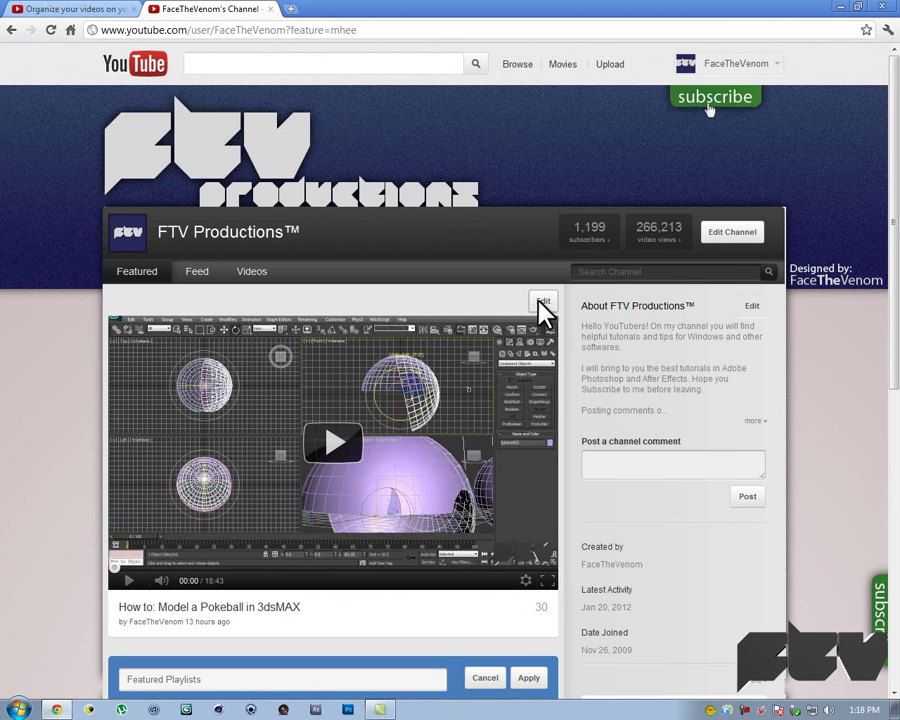
pyautogui.click(724, 250)
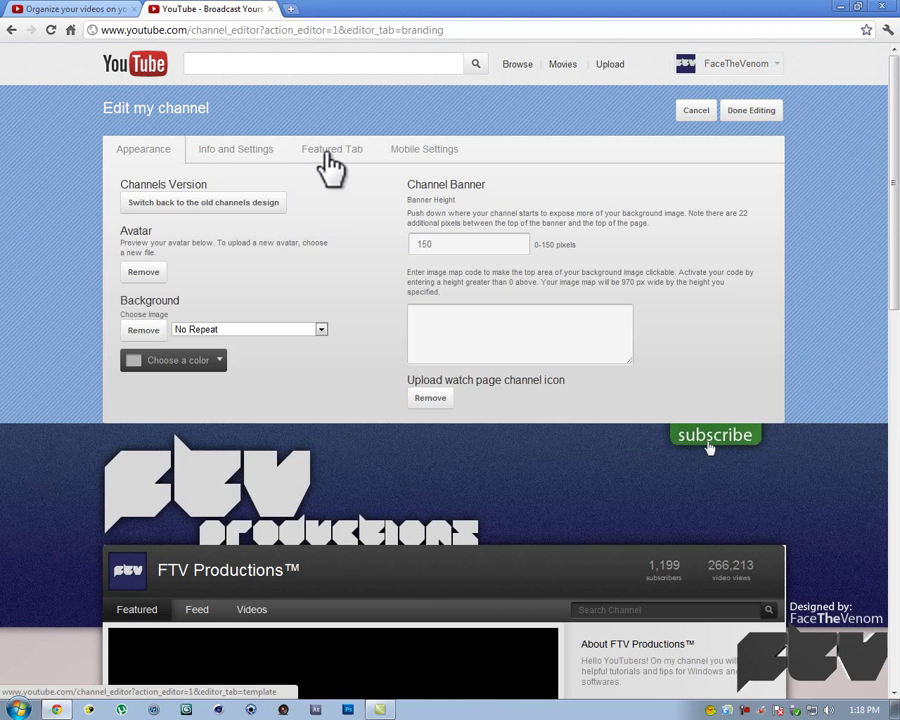
# Show the Featured Tab layout choices and preview the Blogger layout
pyautogui.click(330, 160)
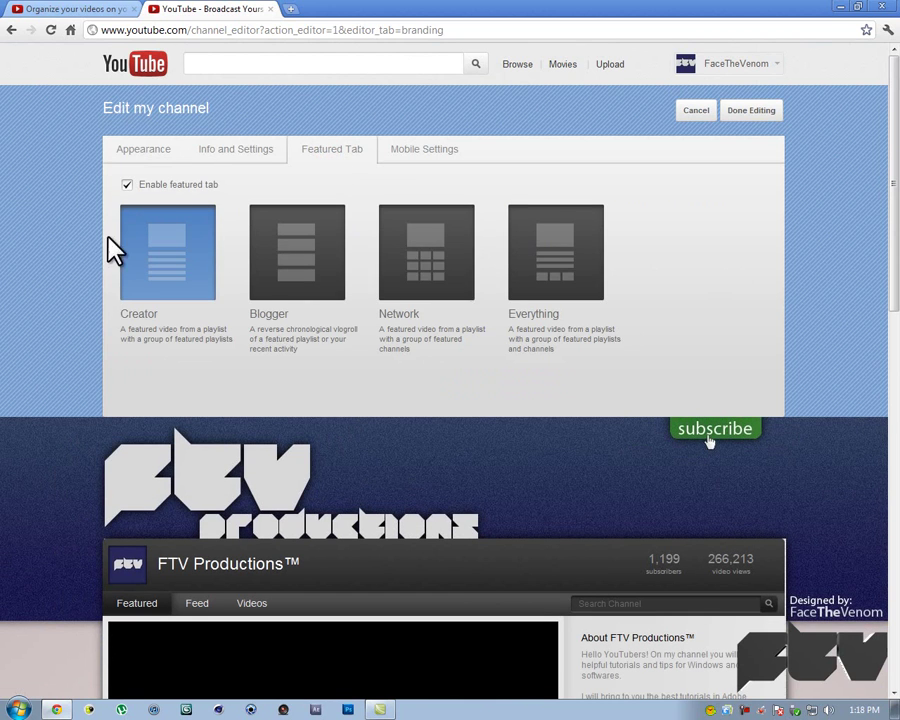
pyautogui.scroll(-2, 66, 251)
pyautogui.scroll(2, 66, 250)
pyautogui.click(287, 251)
pyautogui.scroll(-1, 105, 252)
pyautogui.scroll(-8, 105, 252)
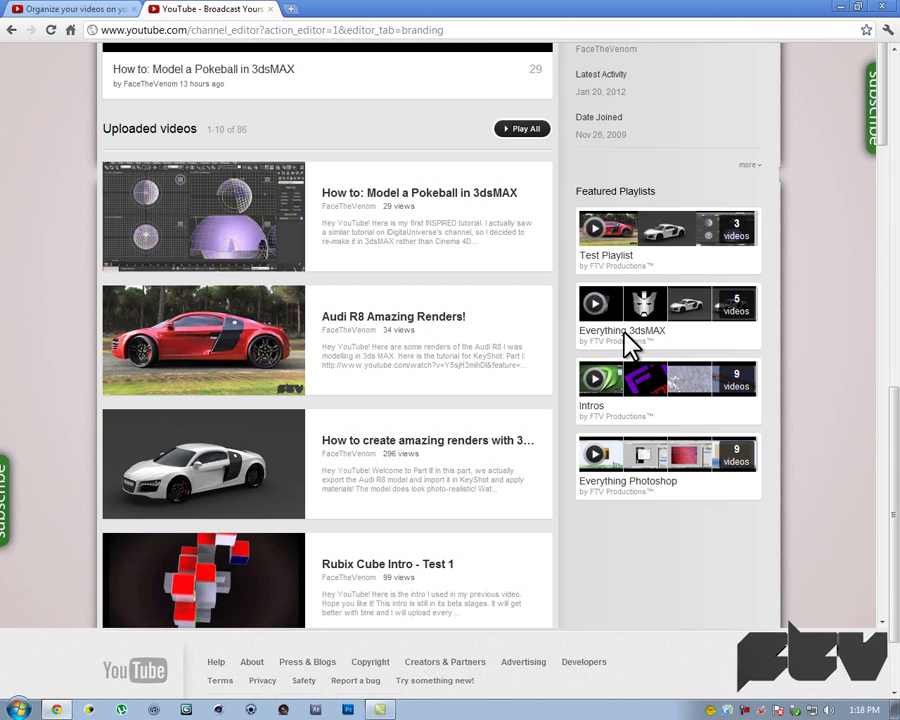
pyautogui.scroll(10, 536, 406)
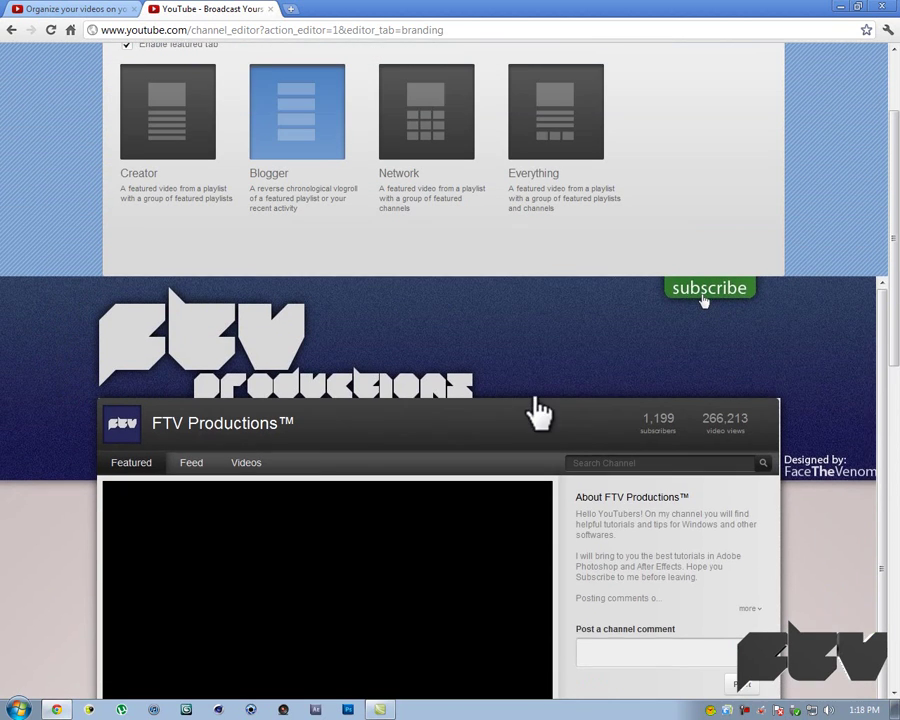
# Preview the Everything and Network layouts, then keep Creator and finish editing the channel
pyautogui.click(540, 205)
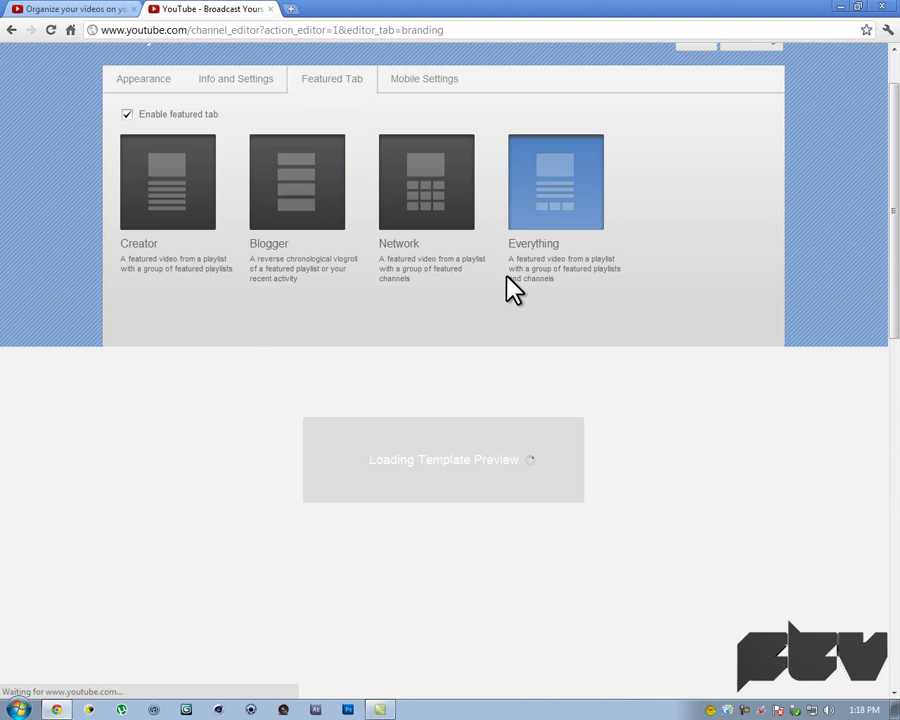
pyautogui.scroll(-1, 508, 288)
pyautogui.scroll(-6, 513, 289)
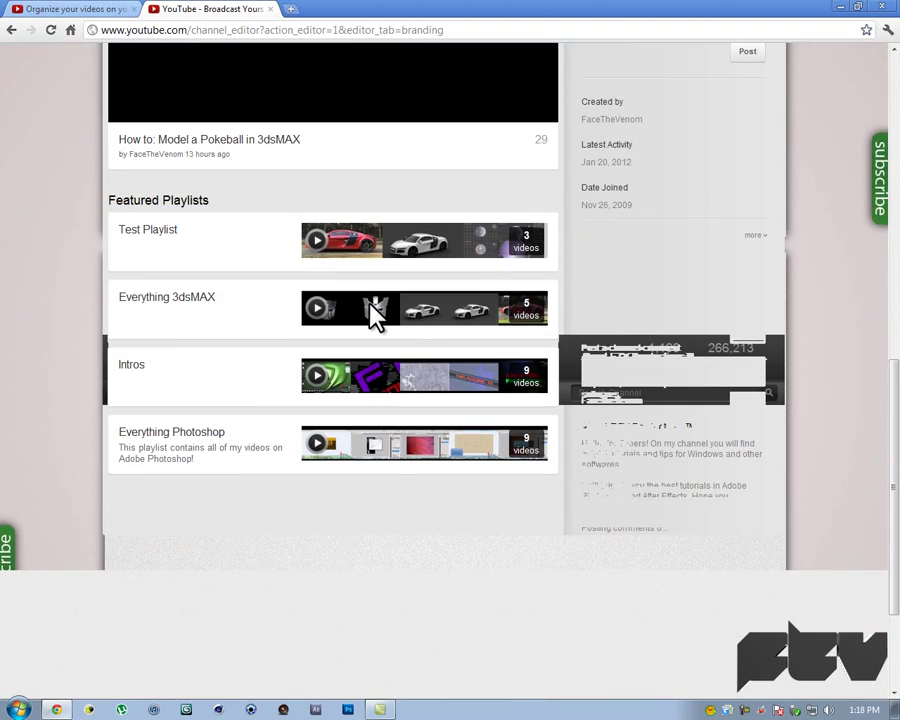
pyautogui.scroll(5, 400, 315)
pyautogui.scroll(3, 420, 313)
pyautogui.click(430, 287)
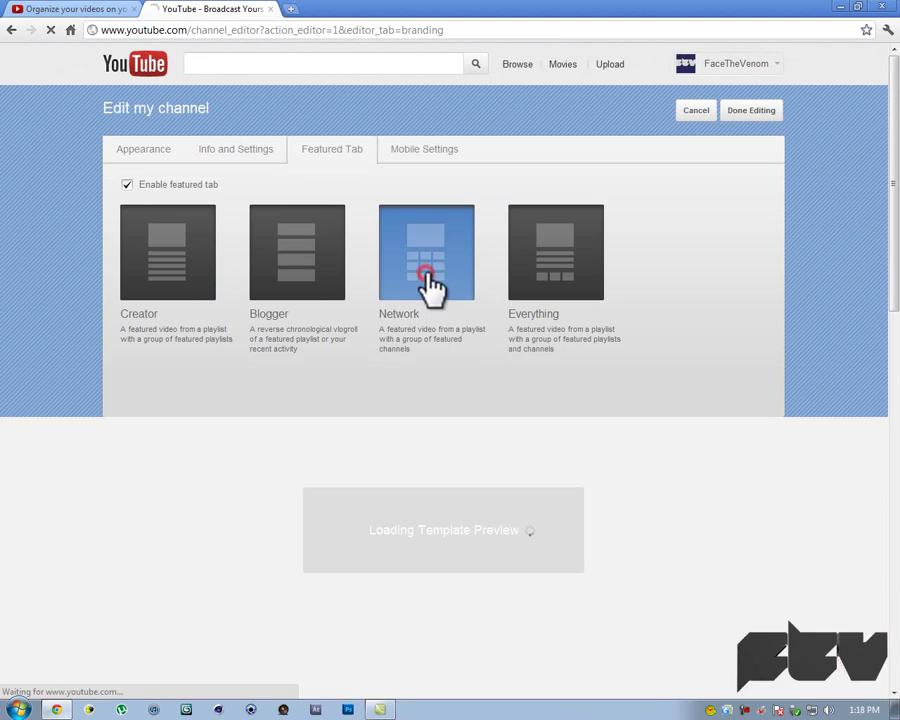
pyautogui.scroll(-7, 440, 280)
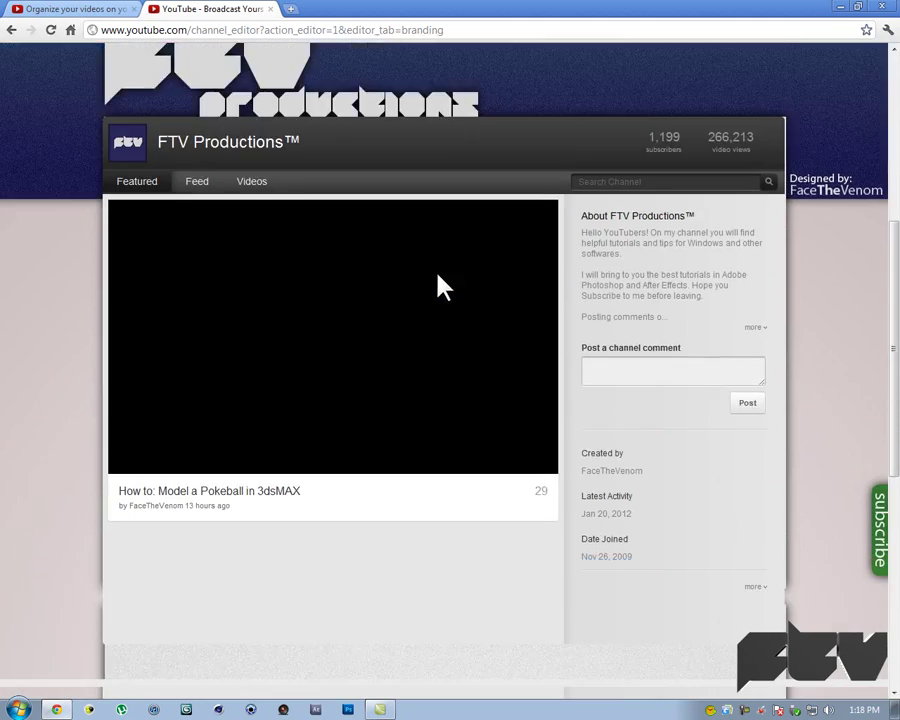
pyautogui.scroll(8, 440, 287)
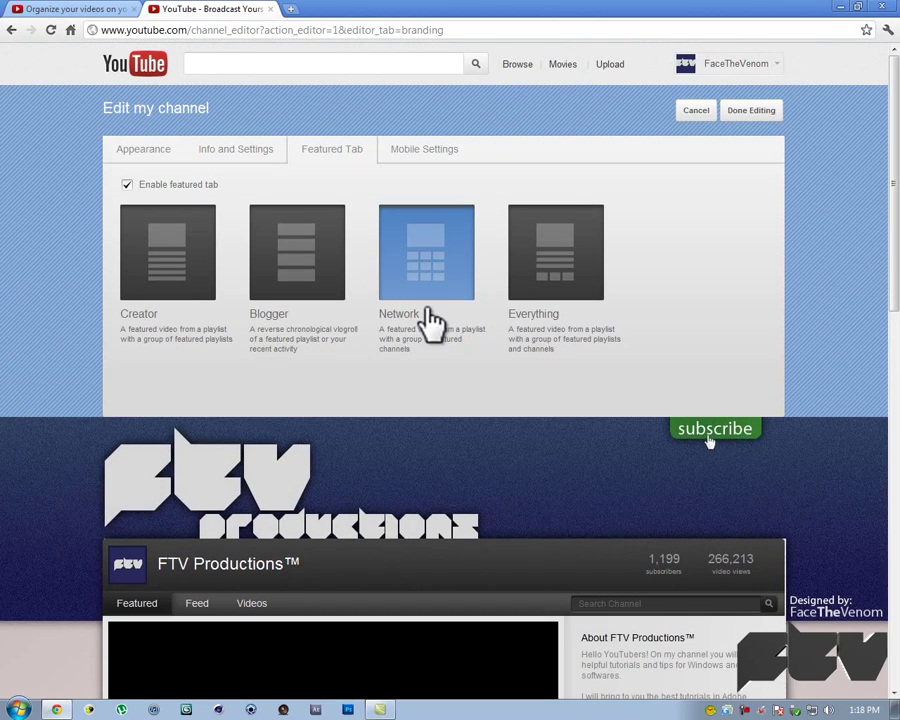
pyautogui.click(211, 285)
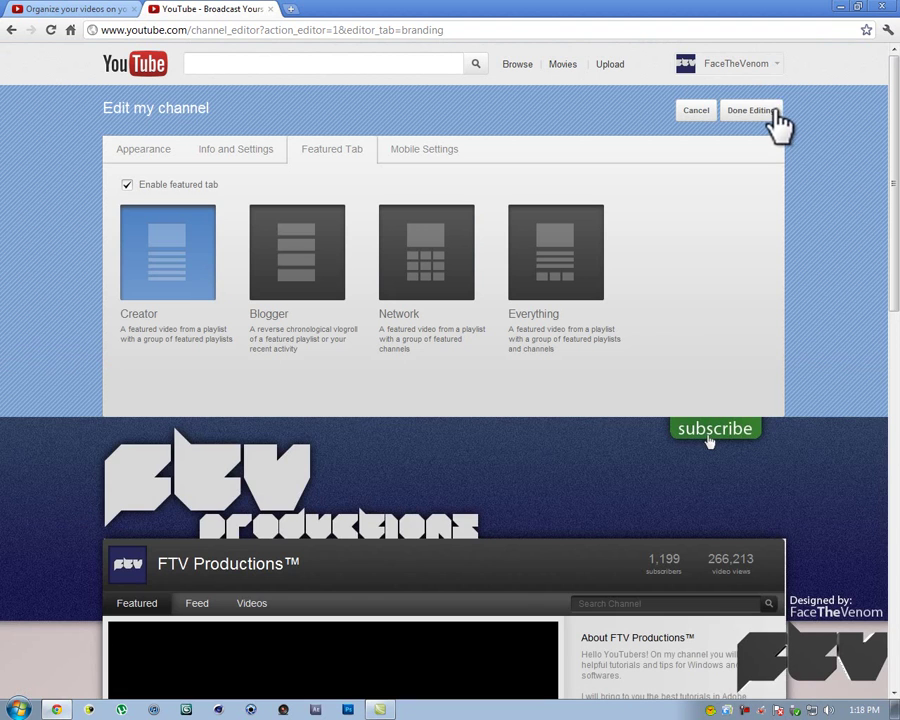
pyautogui.click(763, 113)
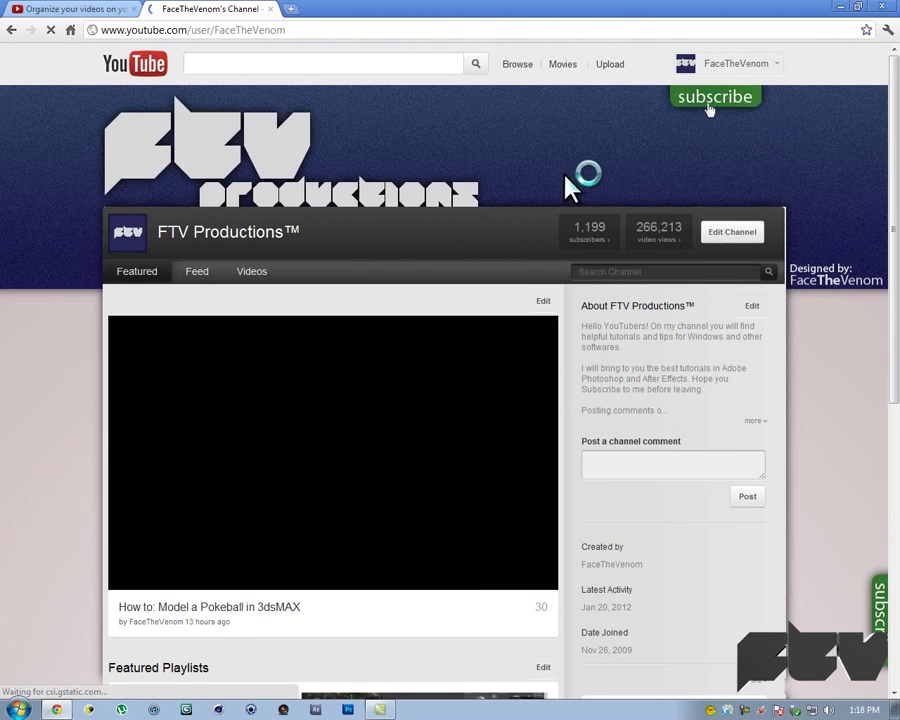
# Remove Test Playlist, Everything 3dsMAX, Intros and Everything Photoshop from featured playlists, then apply
pyautogui.scroll(-3, 556, 194)
pyautogui.scroll(-2, 300, 380)
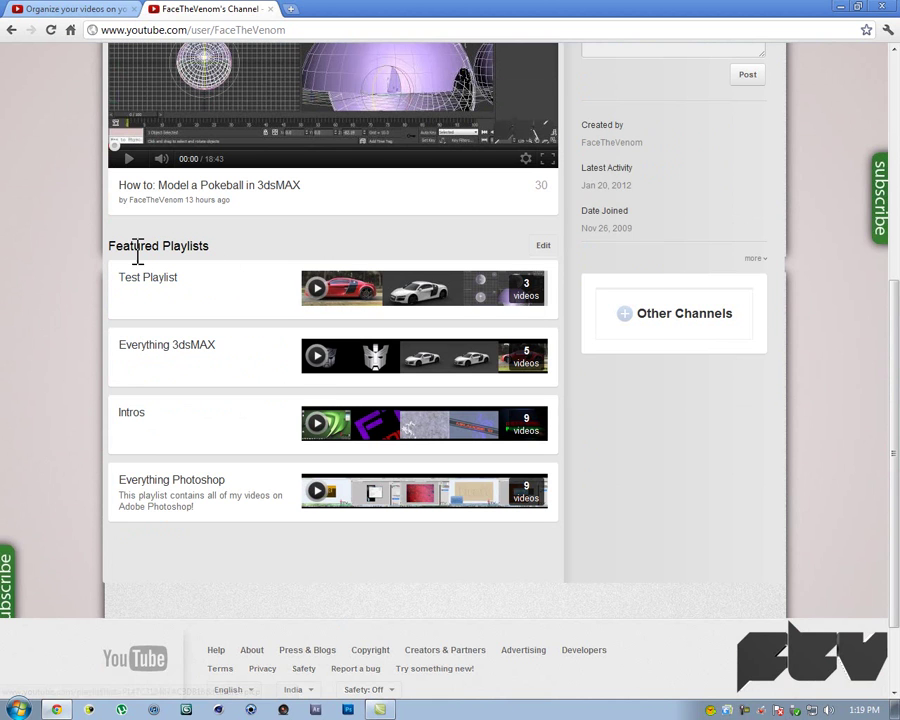
pyautogui.click(543, 245)
pyautogui.click(531, 338)
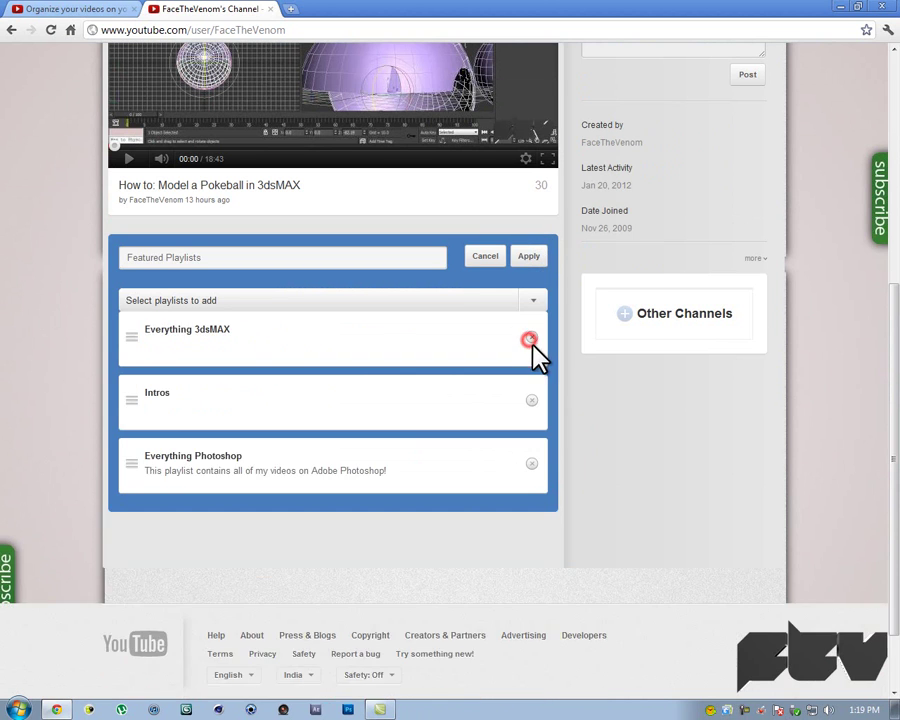
pyautogui.click(531, 338)
pyautogui.click(531, 338)
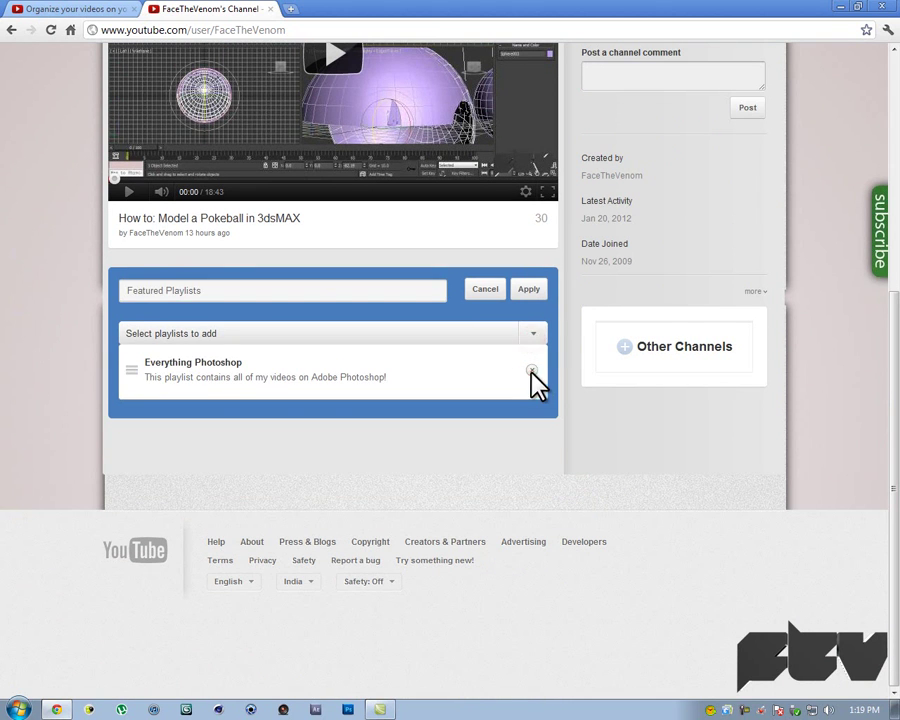
pyautogui.click(532, 371)
pyautogui.click(530, 316)
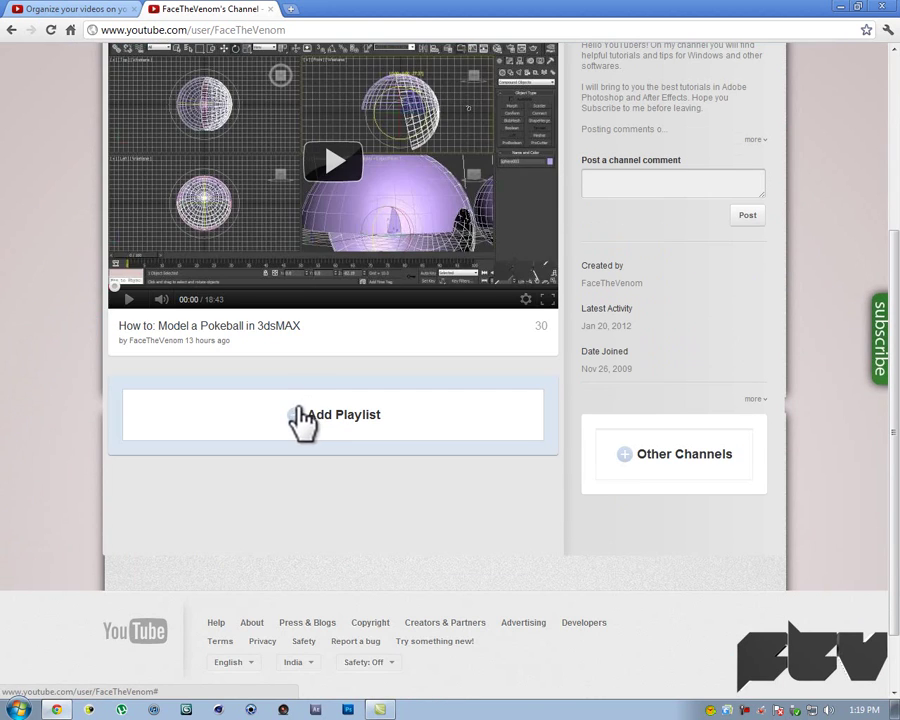
# Add a new playlist section and replace its Featured Playlists title with My Playlists
pyautogui.click(300, 418)
pyautogui.click(282, 398)
pyautogui.moveTo(167, 398); pyautogui.dragTo(117, 410)
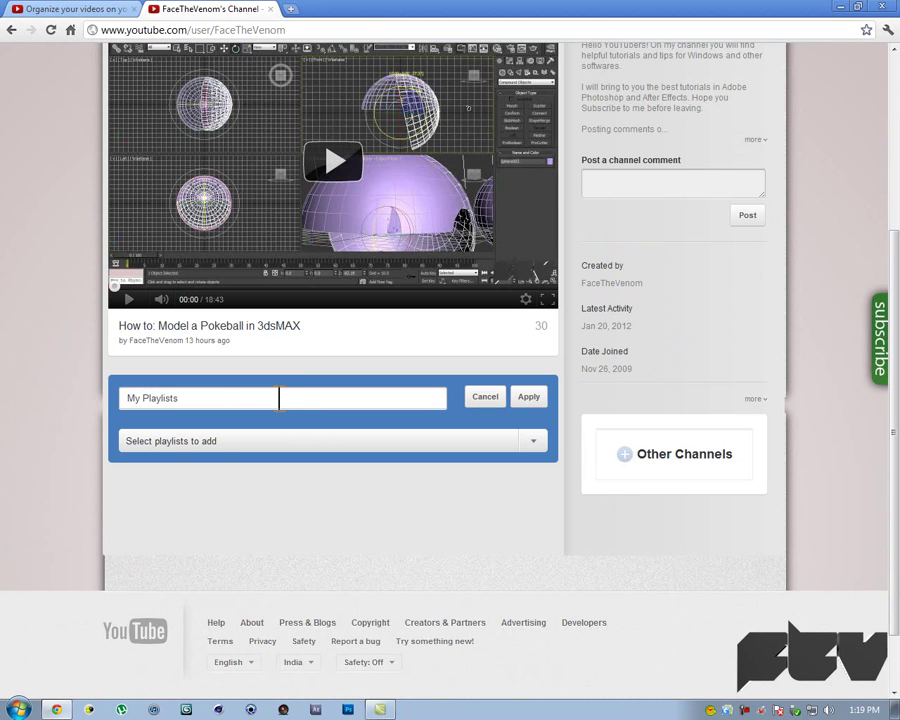
# Add Test Playlist, Everything 3dsMAX, Everything Illustrator, Updates and Software Exploration, then apply
pyautogui.click(170, 452)
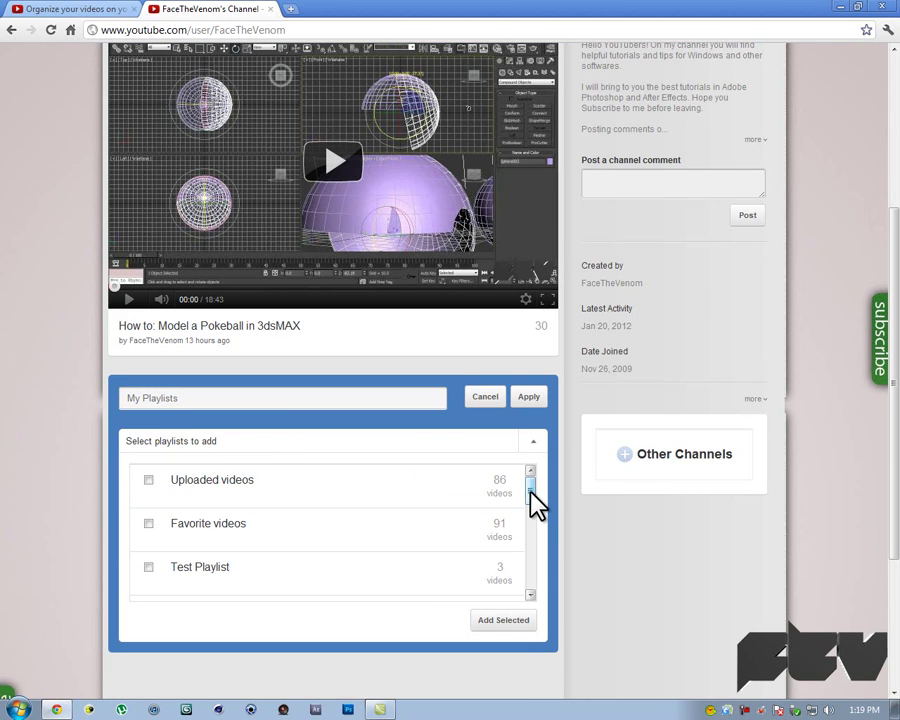
pyautogui.click(149, 568)
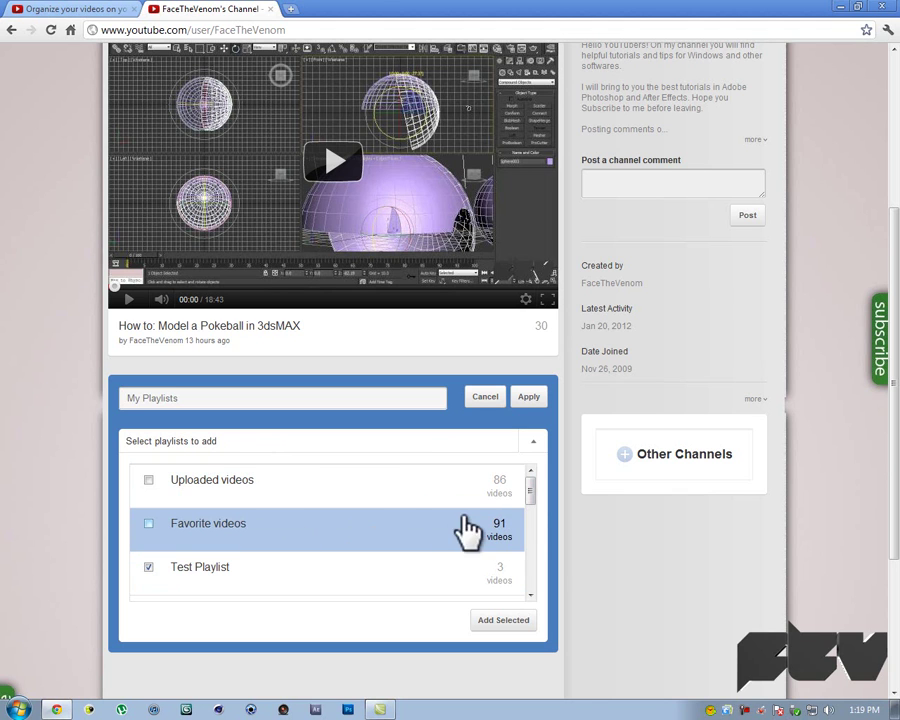
pyautogui.moveTo(534, 498); pyautogui.dragTo(524, 522)
pyautogui.click(146, 501)
pyautogui.click(150, 545)
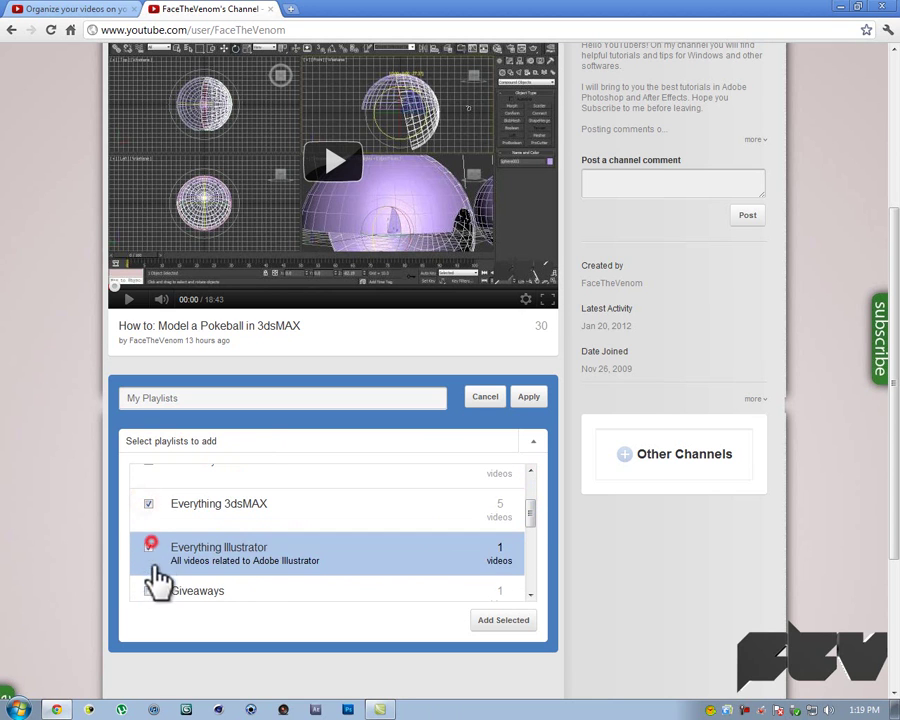
pyautogui.scroll(-3, 150, 569)
pyautogui.click(148, 496)
pyautogui.click(148, 541)
pyautogui.click(498, 619)
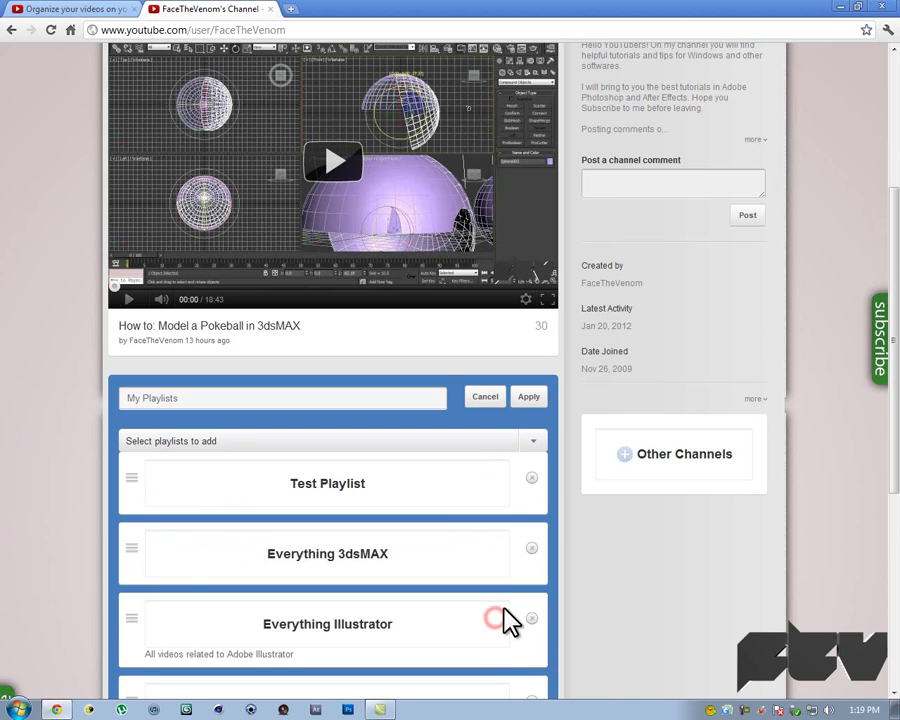
pyautogui.click(528, 397)
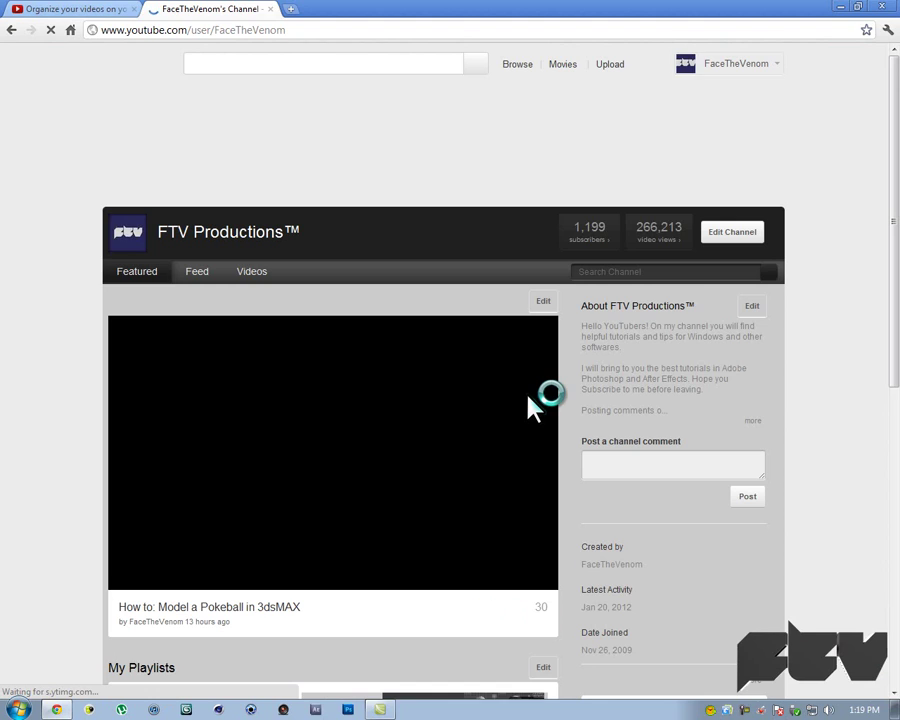
# Open Test Playlist from My Playlists and play its second video
pyautogui.scroll(-1, 361, 482)
pyautogui.scroll(-3, 222, 485)
pyautogui.scroll(-1, 222, 485)
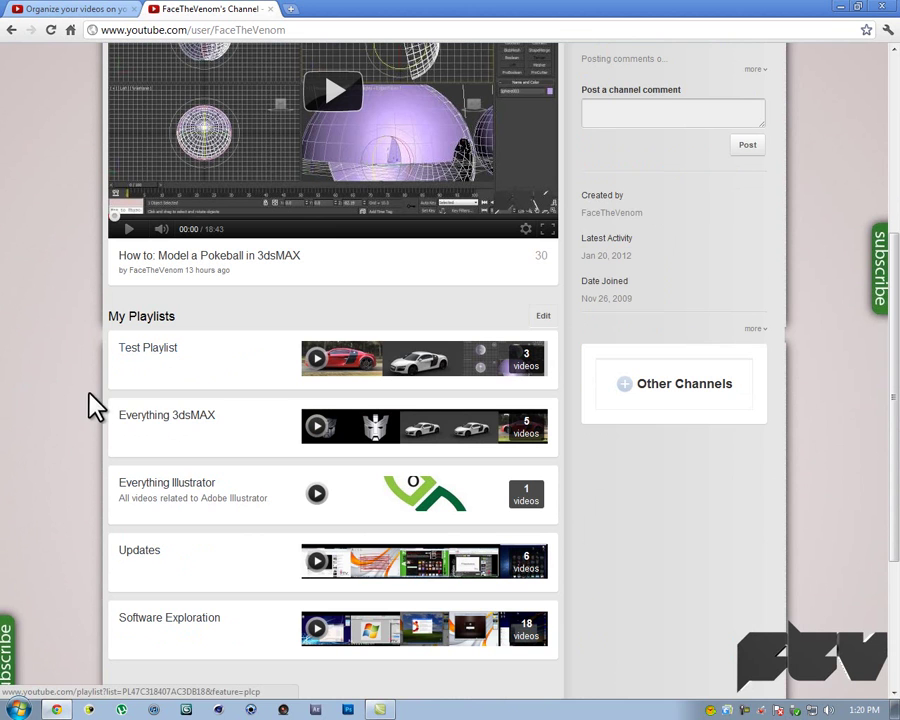
pyautogui.click(152, 353)
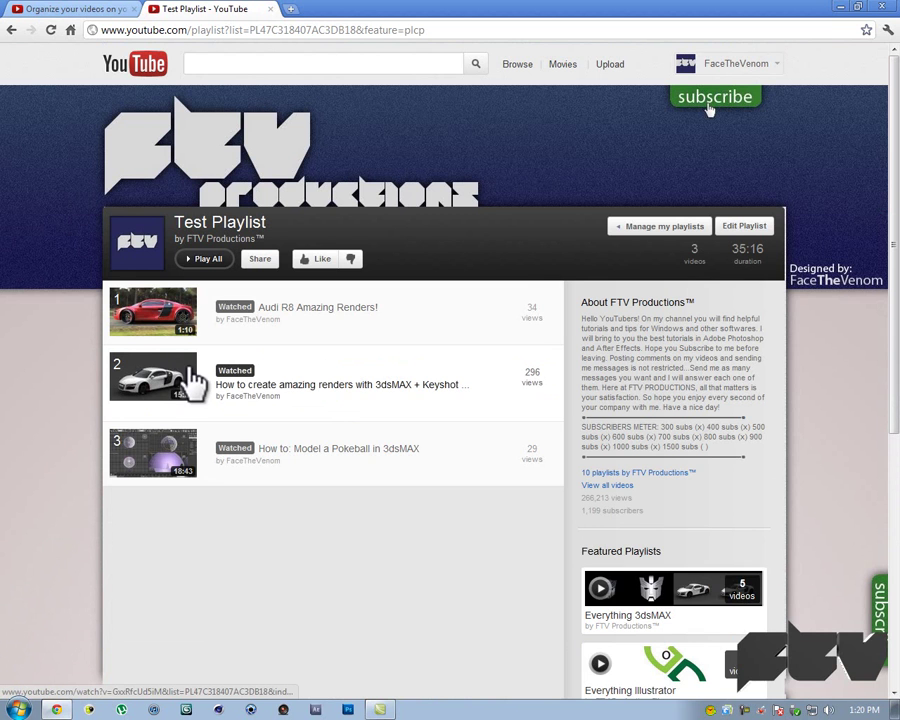
pyautogui.click(309, 384)
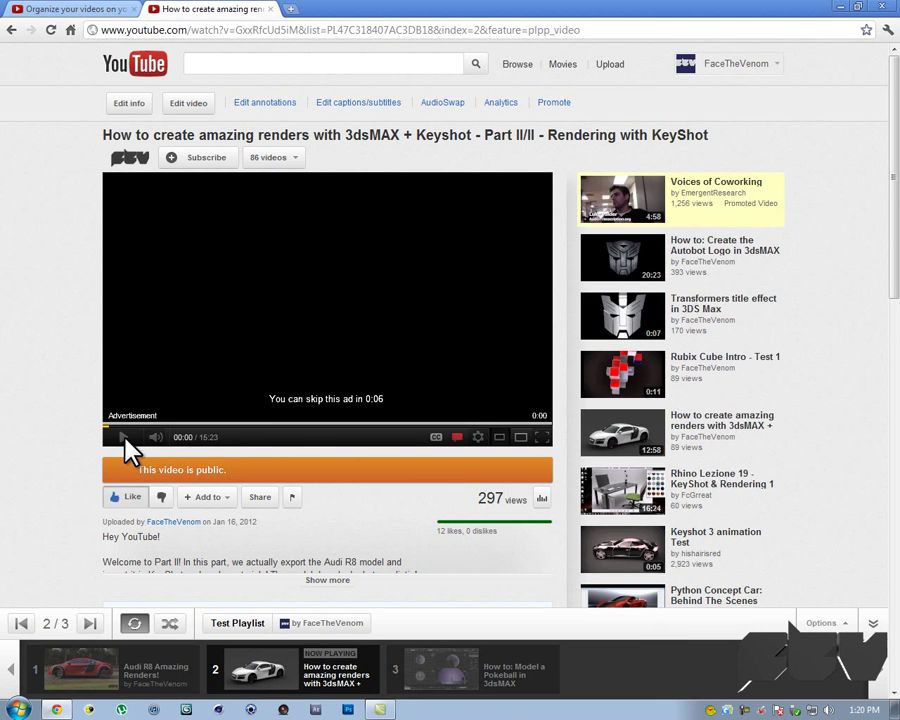
# Pause the advert and return to the organizing-videos tutorial tab
pyautogui.click(120, 437)
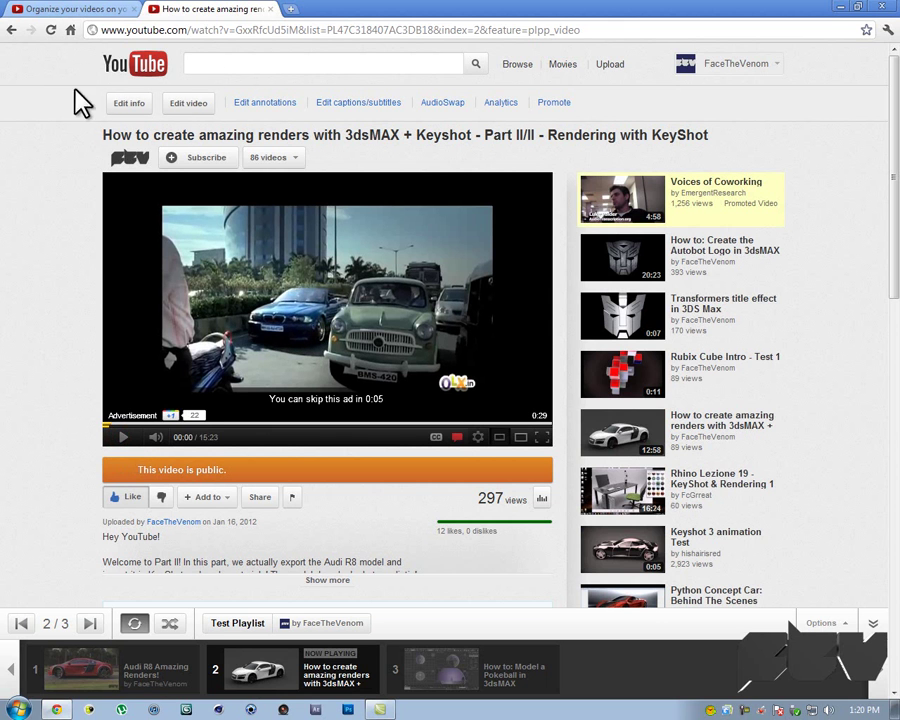
pyautogui.click(105, 10)
pyautogui.scroll(-3, 88, 188)
# Scroll through the tutorial's comments, then bring up the channel's My Playlists section
pyautogui.scroll(-2, 93, 457)
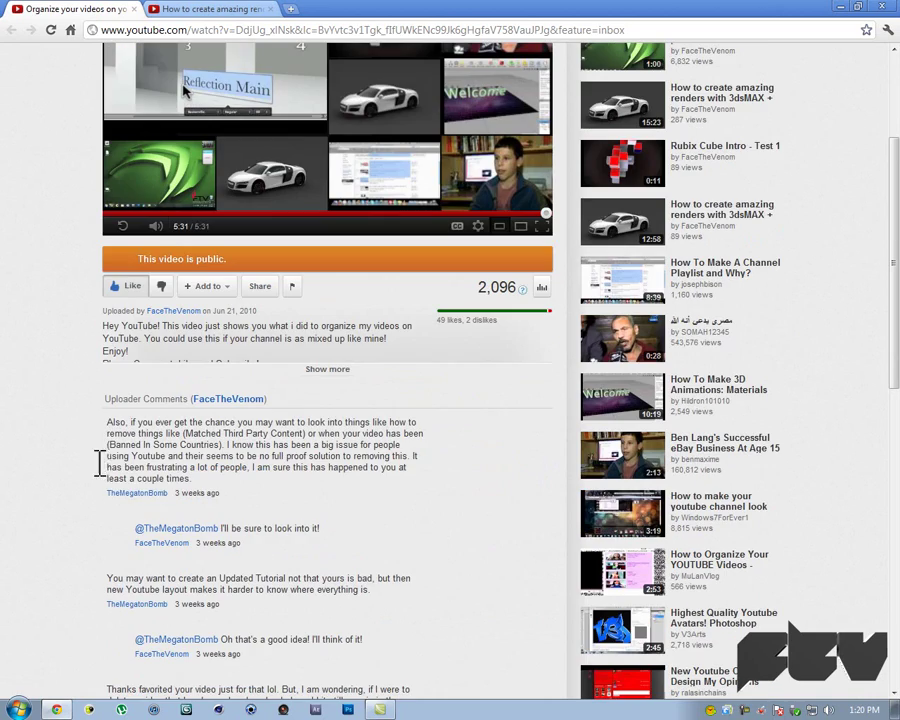
pyautogui.click(40, 484)
pyautogui.scroll(-5, 38, 410)
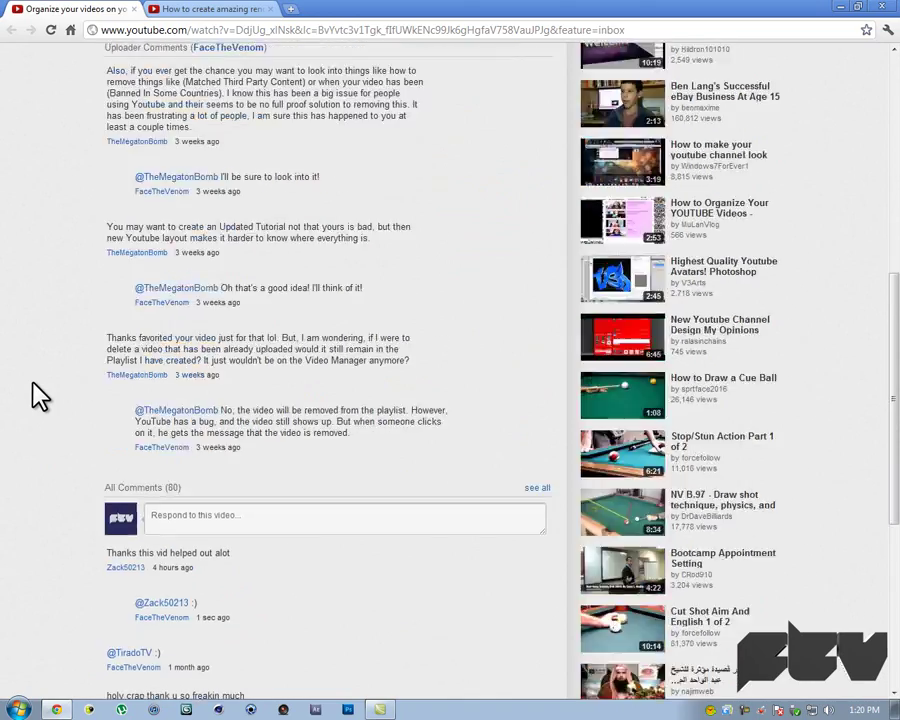
pyautogui.scroll(5, 40, 393)
pyautogui.scroll(3, 40, 393)
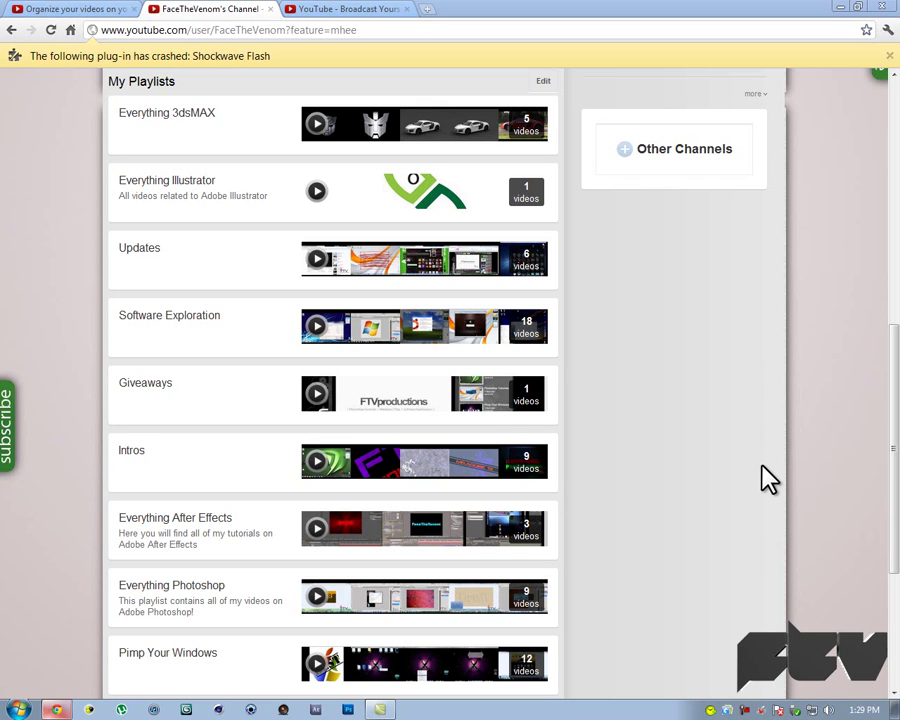
# Edit My Playlists and drag Software Exploration to the top of the list
pyautogui.moveTo(897, 480); pyautogui.dragTo(886, 456)
pyautogui.scroll(3, 620, 403)
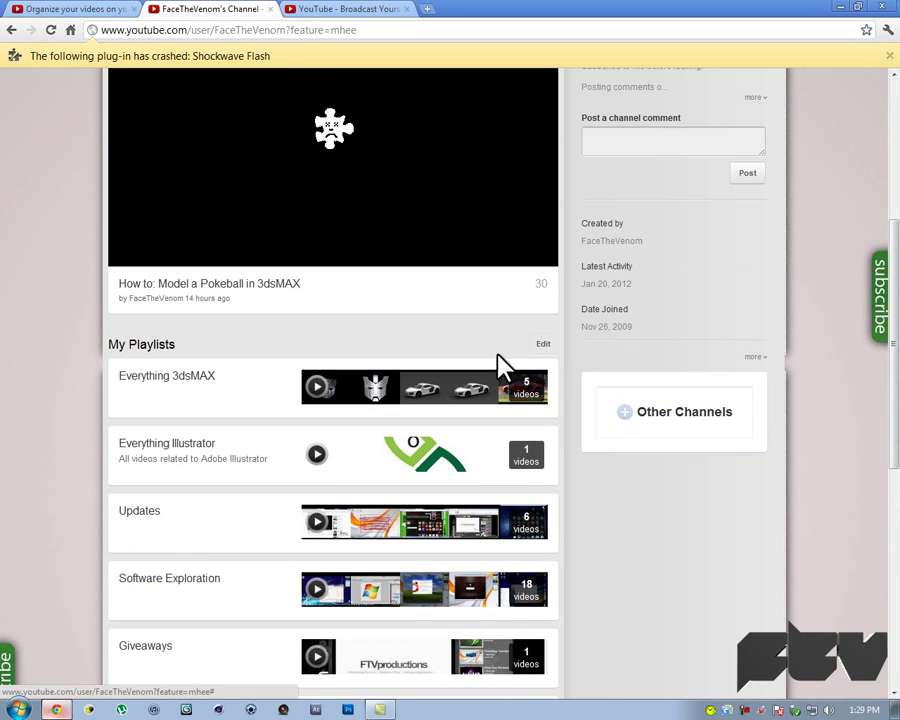
pyautogui.click(543, 347)
pyautogui.scroll(-2, 500, 370)
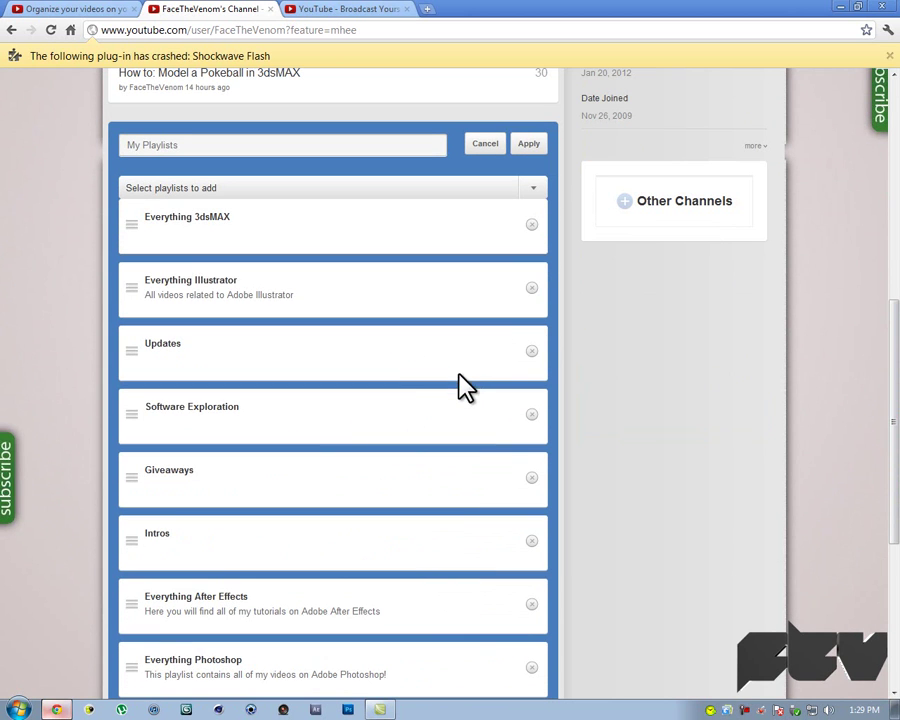
pyautogui.moveTo(130, 413); pyautogui.dragTo(133, 228)
# Move Everything Photoshop and Intros up below Everything 3dsMAX, and begin moving Pimp Your Windows higher
pyautogui.scroll(-2, 133, 228)
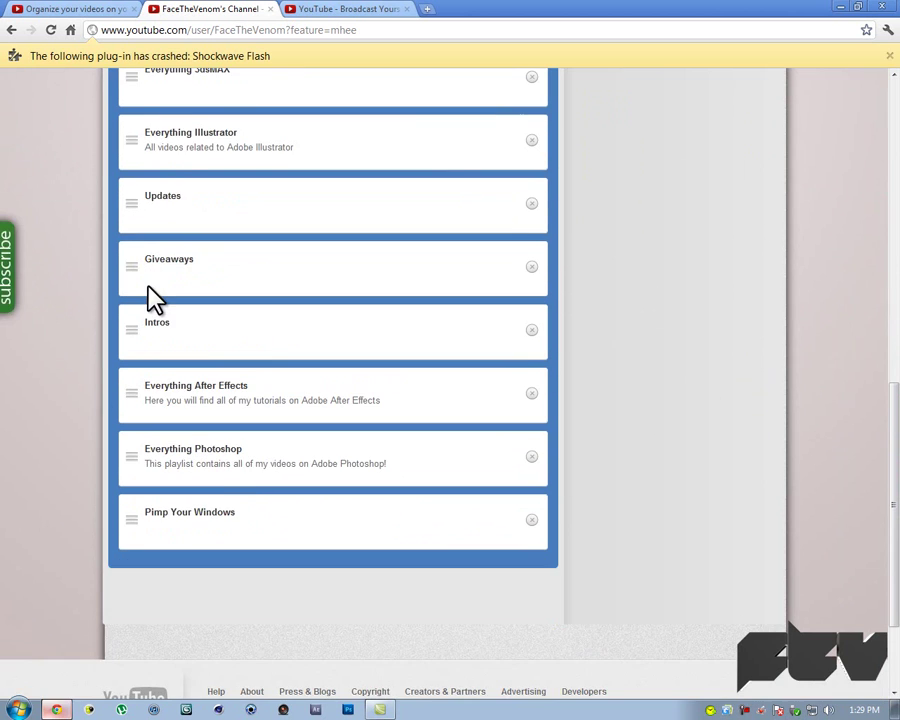
pyautogui.scroll(4, 155, 300)
pyautogui.moveTo(133, 430); pyautogui.dragTo(129, 368)
pyautogui.scroll(-3, 137, 382)
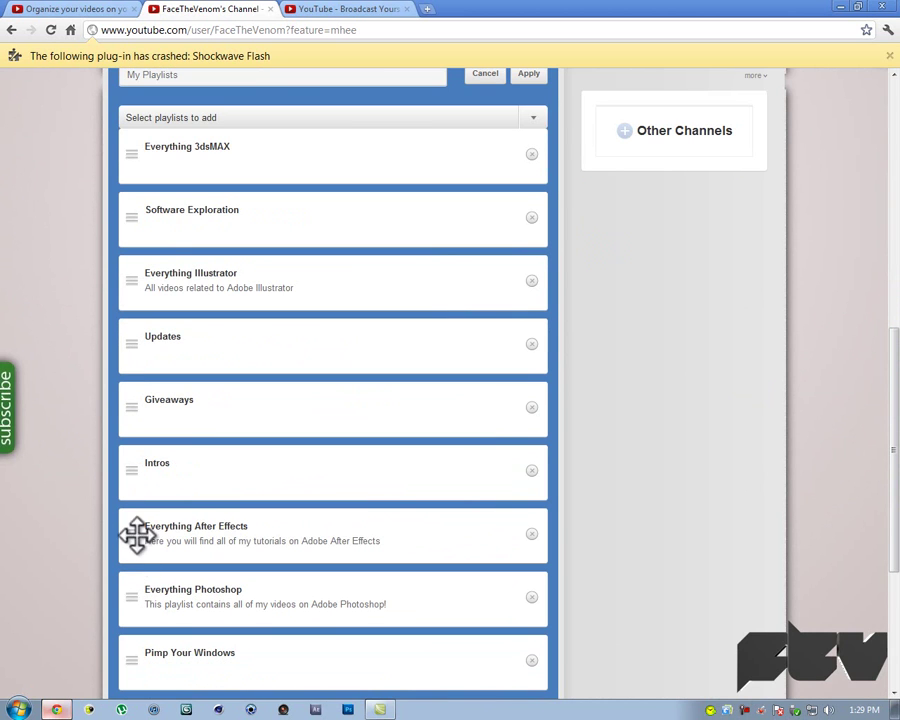
pyautogui.moveTo(131, 592); pyautogui.dragTo(140, 282)
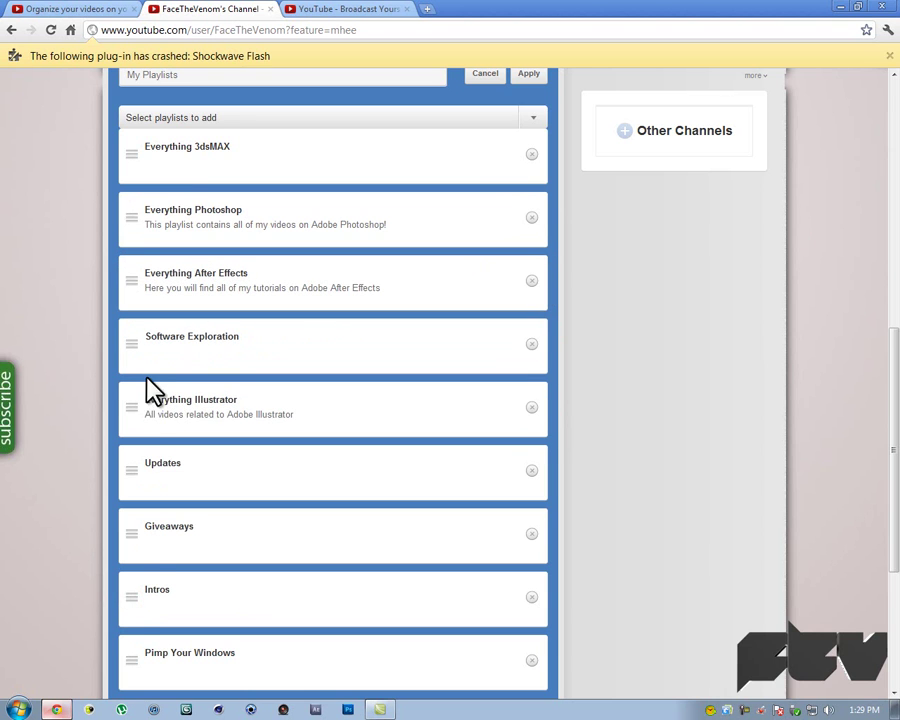
pyautogui.moveTo(135, 597); pyautogui.dragTo(141, 230)
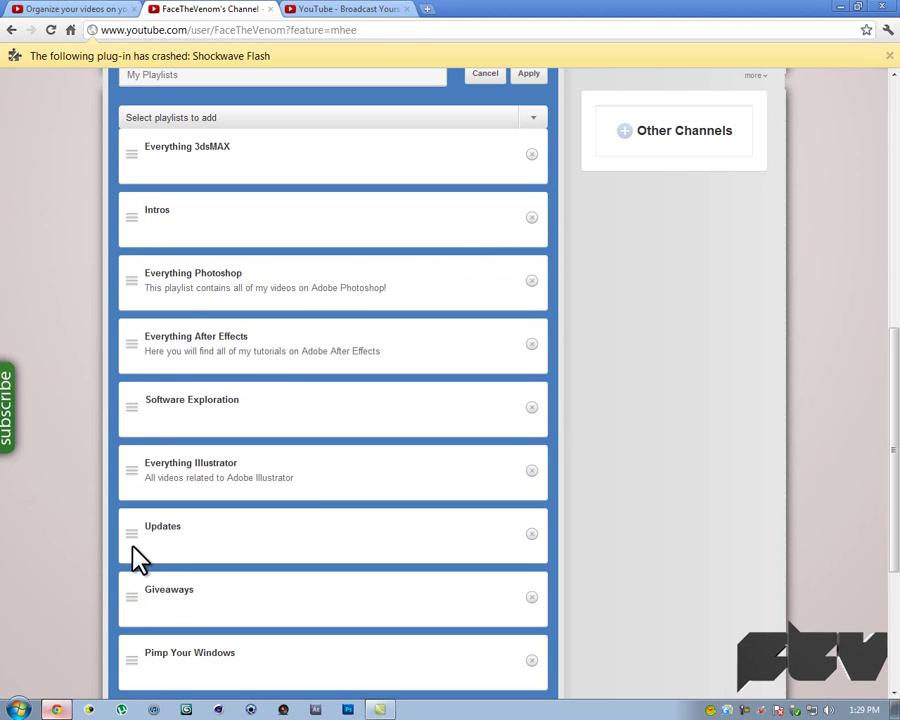
pyautogui.click(141, 673)
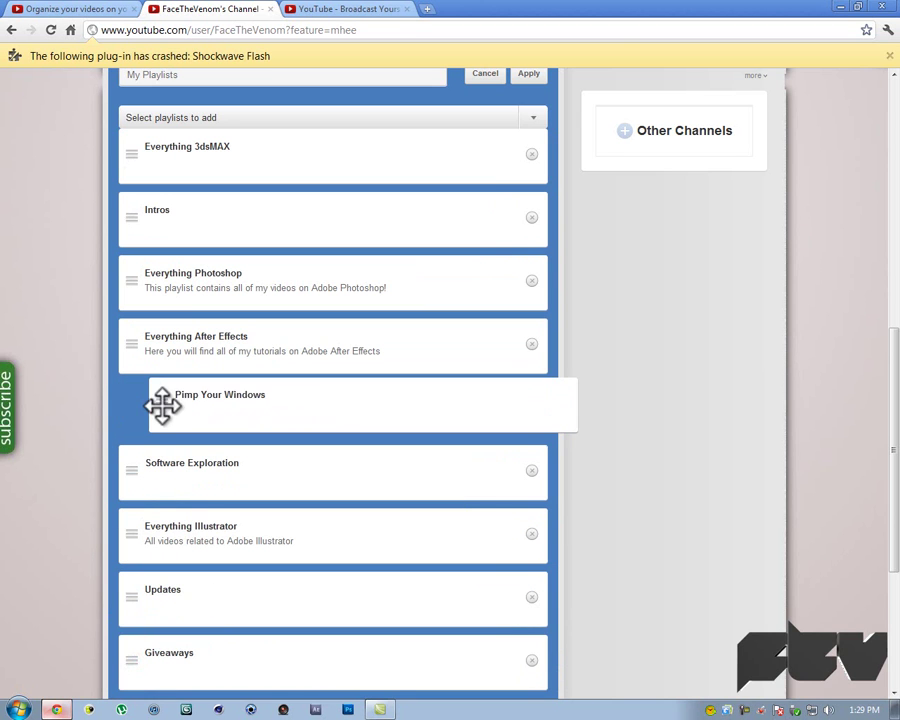